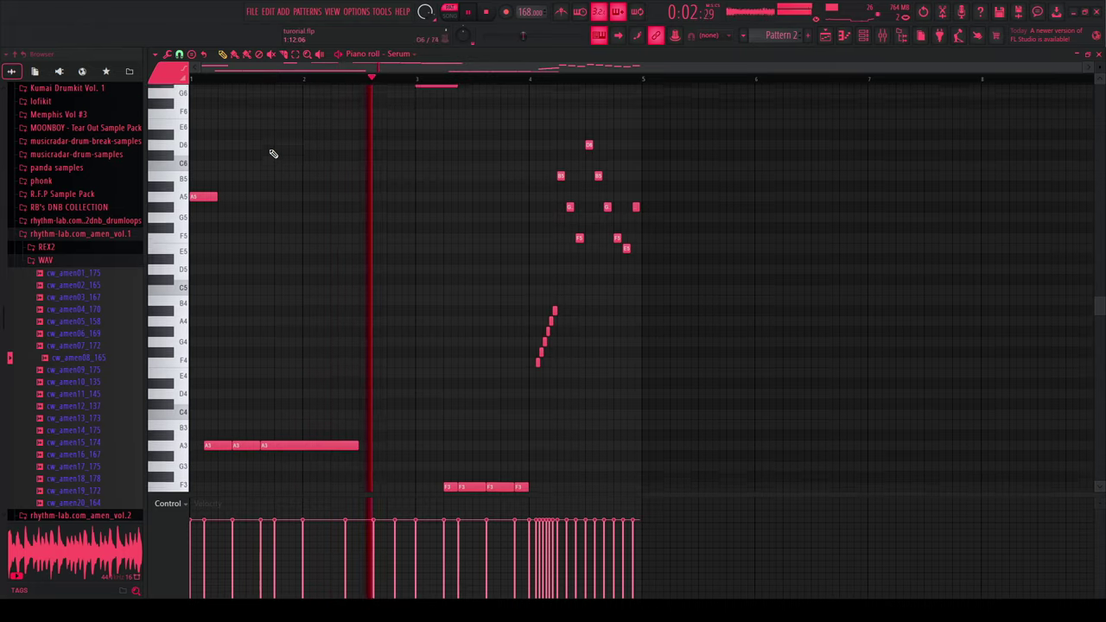
- Look over the Serum pattern's notes in the piano roll during playback, and stop the playback
scroll(274, 155, "up", 3)
scroll(277, 155, "down", 1)
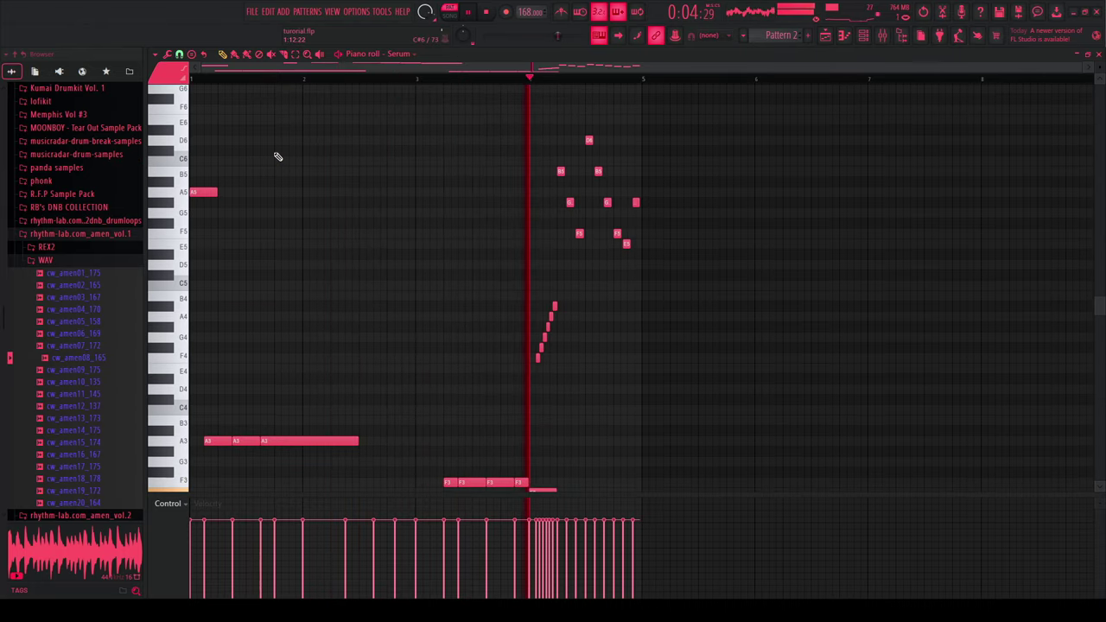
scroll(348, 180, "up", 2)
key("space")
key("Escape")
- Bring up the Ample Metal Hellrazer guitar and audition several notes with its Default preset
left_click(381, 128)
left_click_drag(394, 97, 395, 152)
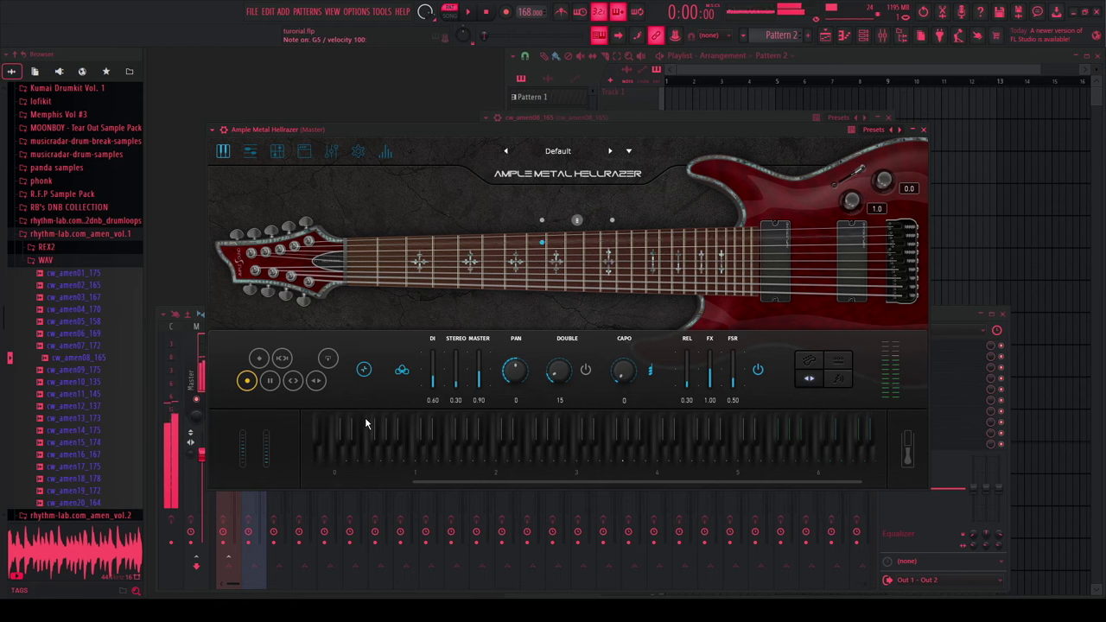
key("F6")
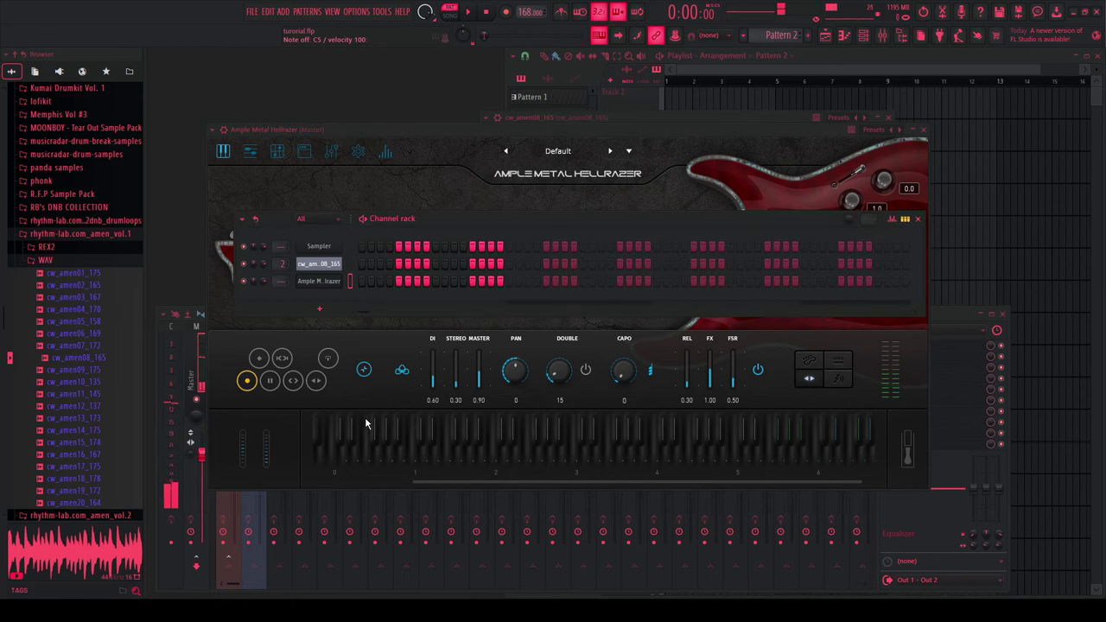
left_click(433, 128)
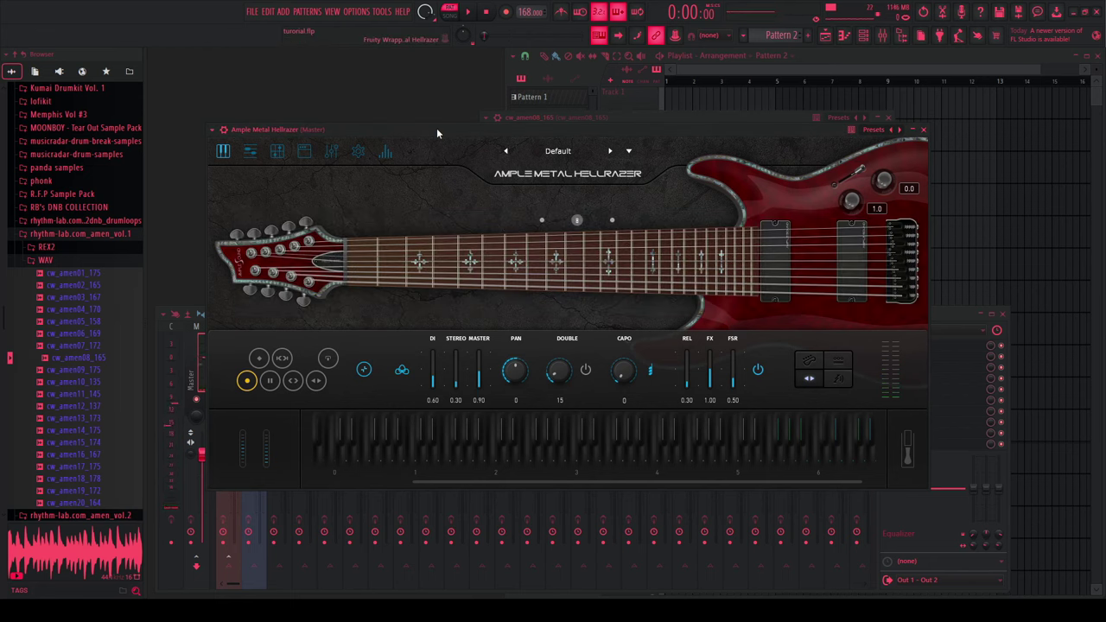
key("h")
key("2")
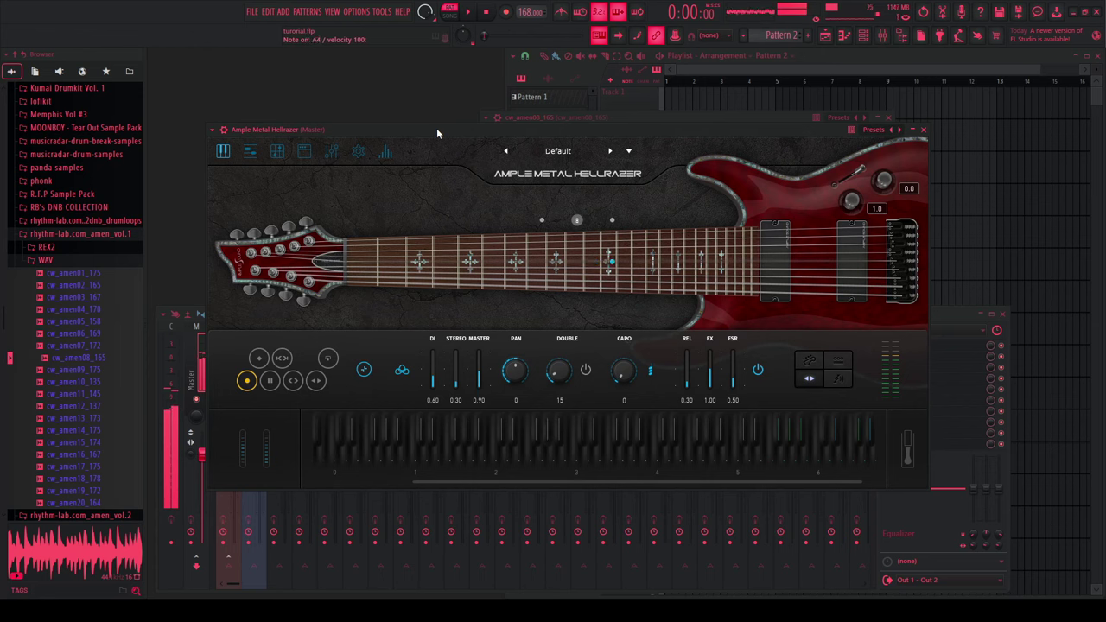
key("6")
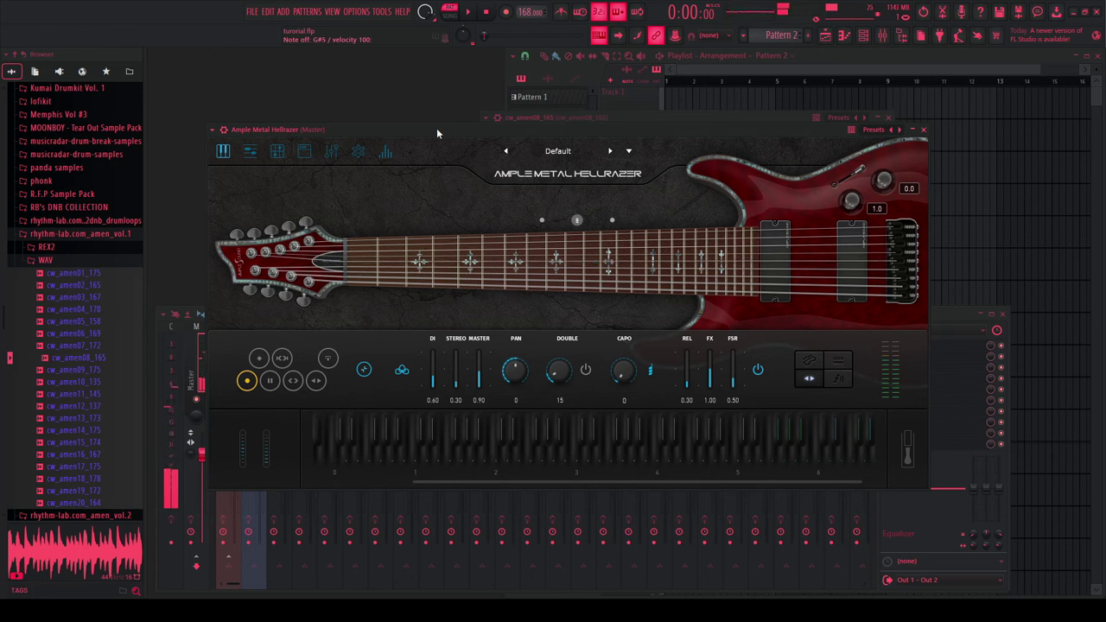
key("7")
key("5")
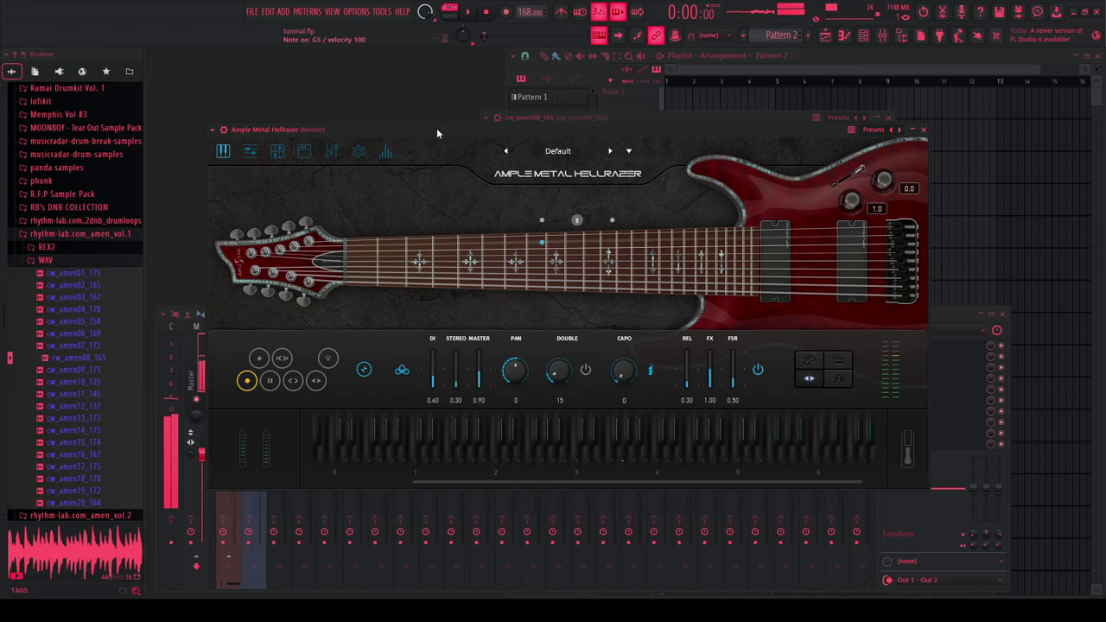
key("q")
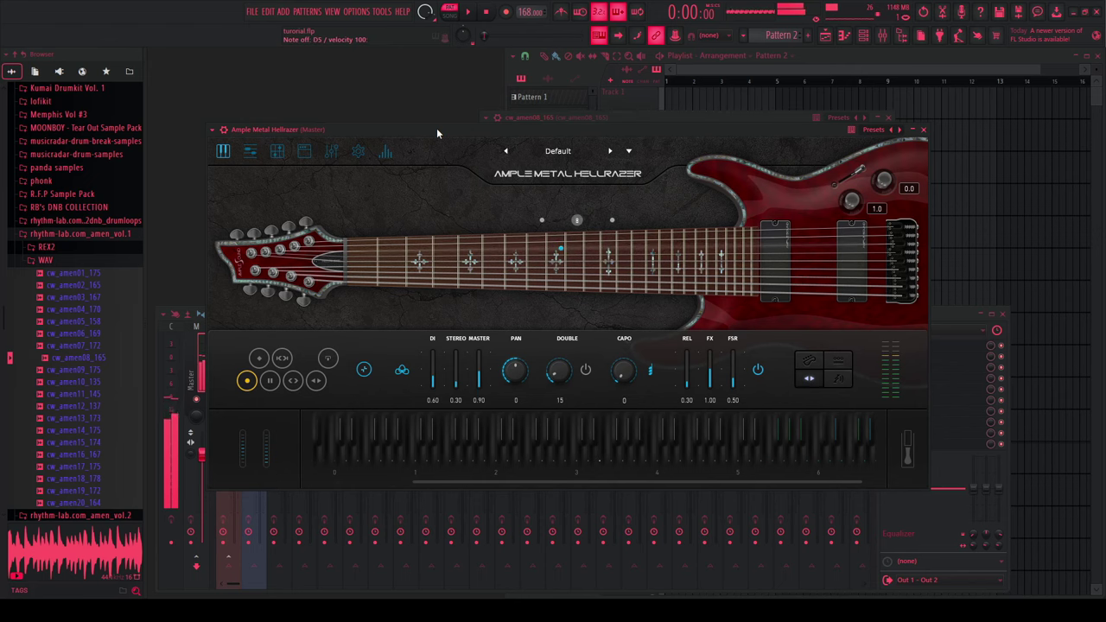
- Go through the guitar's built-in amp, EQ, delay and reverb pages, toggling the power of the amp head and the reverb
left_click_drag(437, 130, 472, 123)
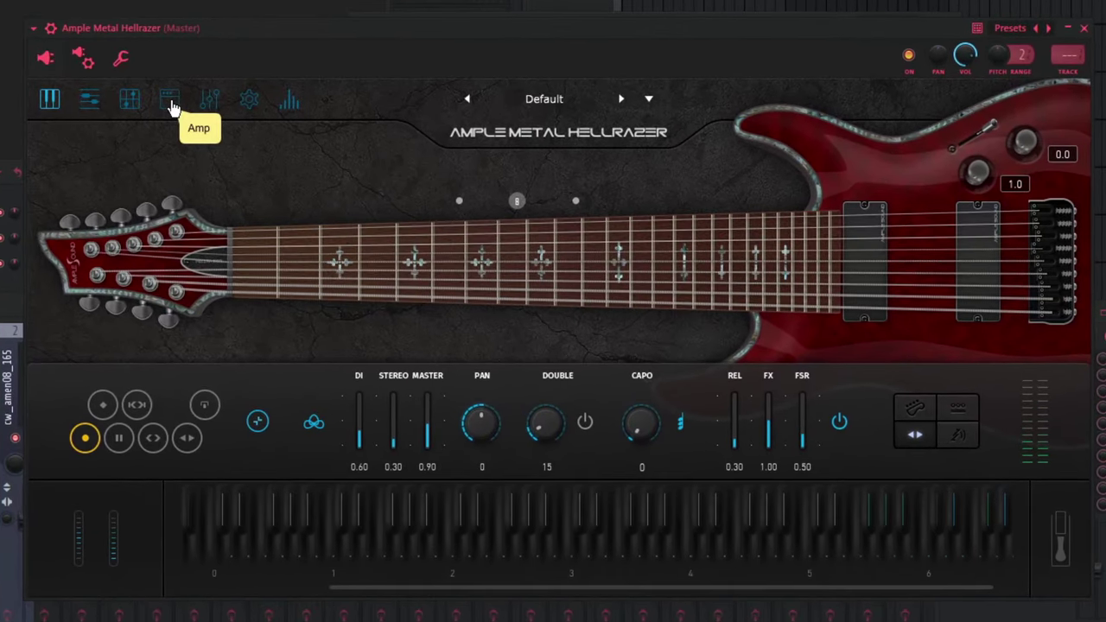
left_click(340, 147)
left_click(183, 460)
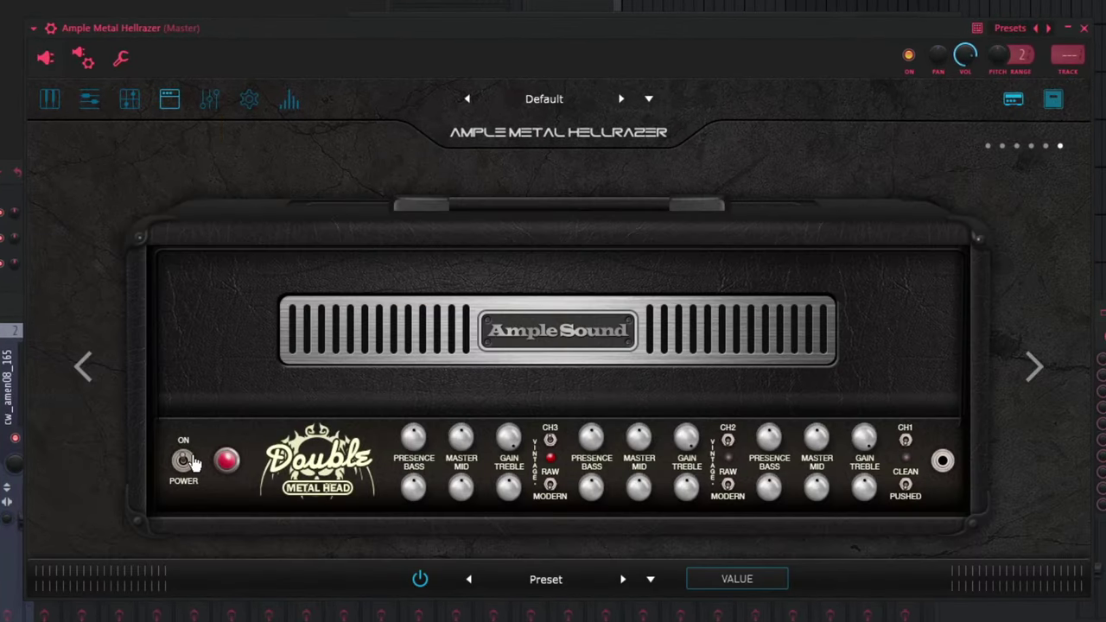
left_click(209, 104)
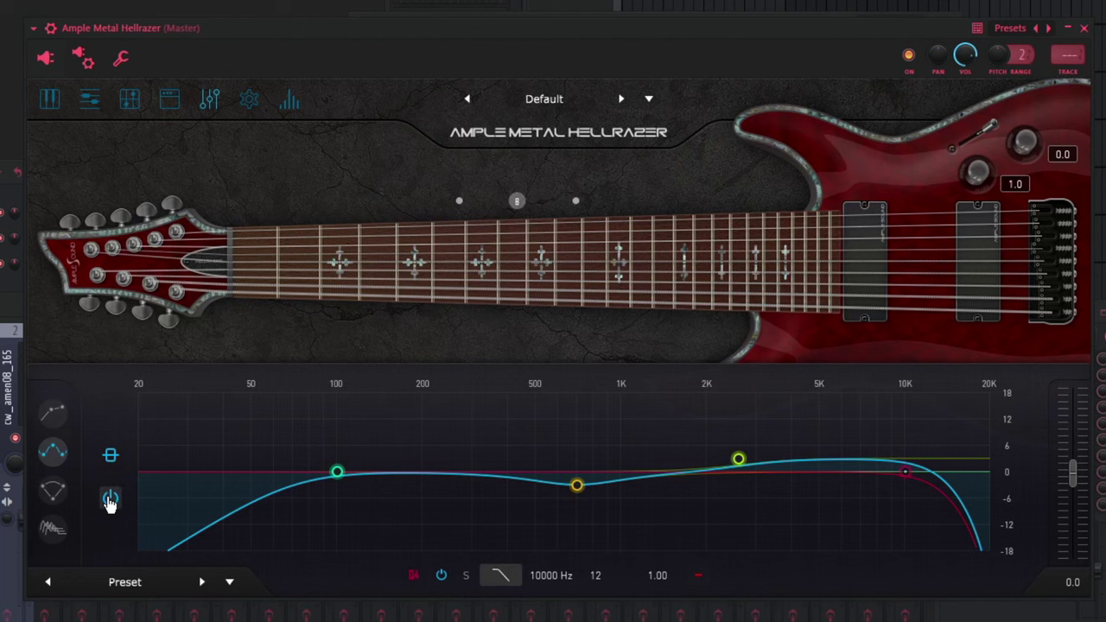
left_click(63, 495)
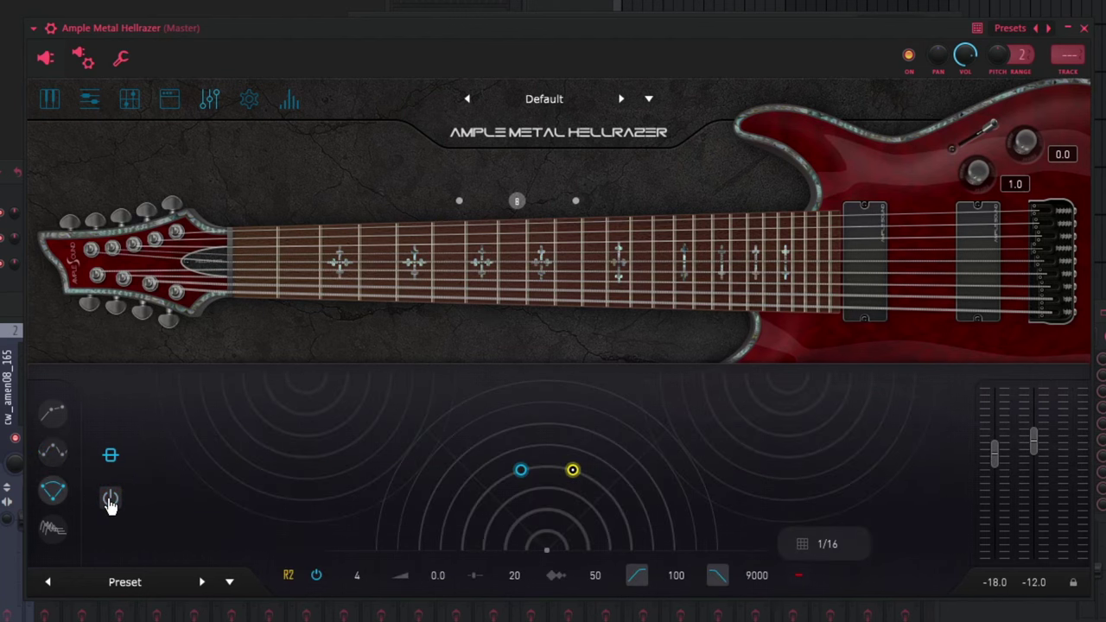
left_click(52, 537)
left_click(110, 499)
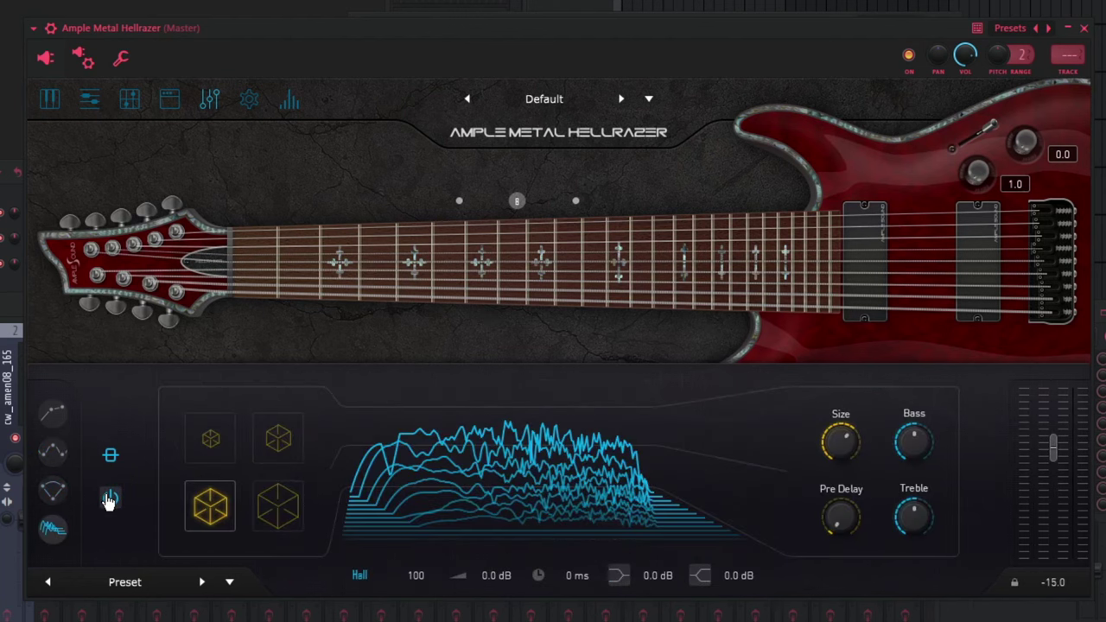
- Return to the guitar's main page and set its play mode to 2
left_click(50, 100)
left_click_drag(131, 29, 79, 25)
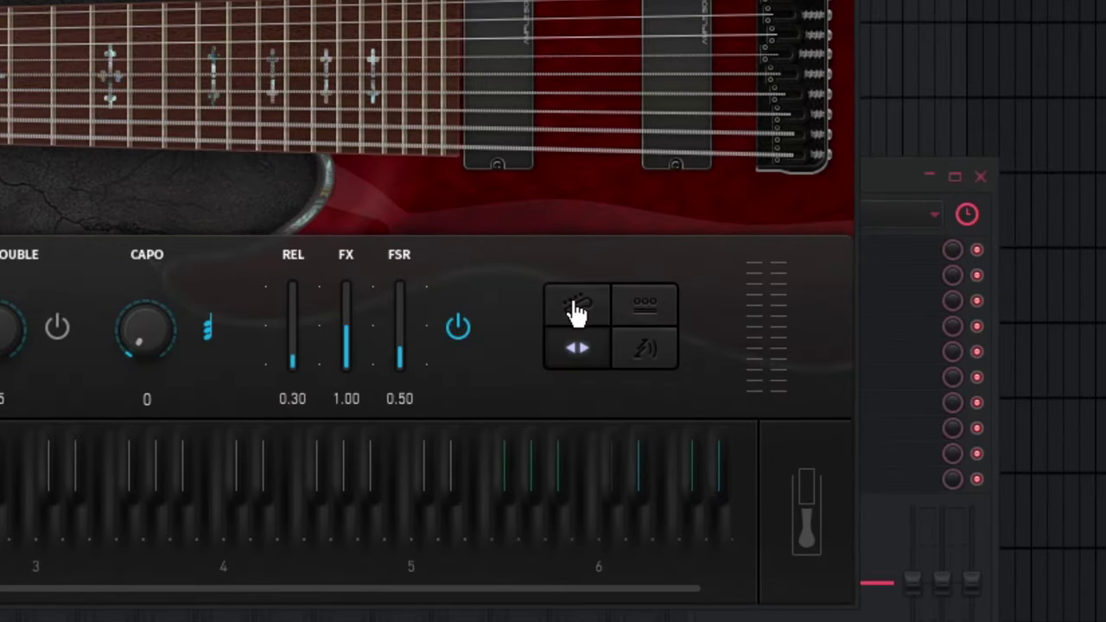
left_click(828, 370)
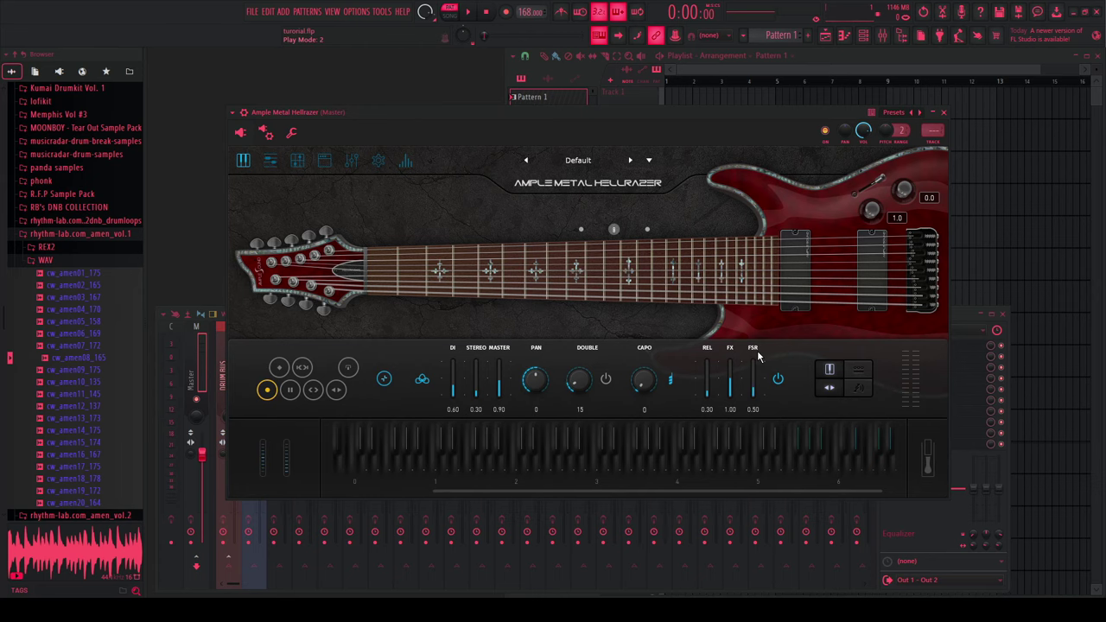
left_click(829, 371)
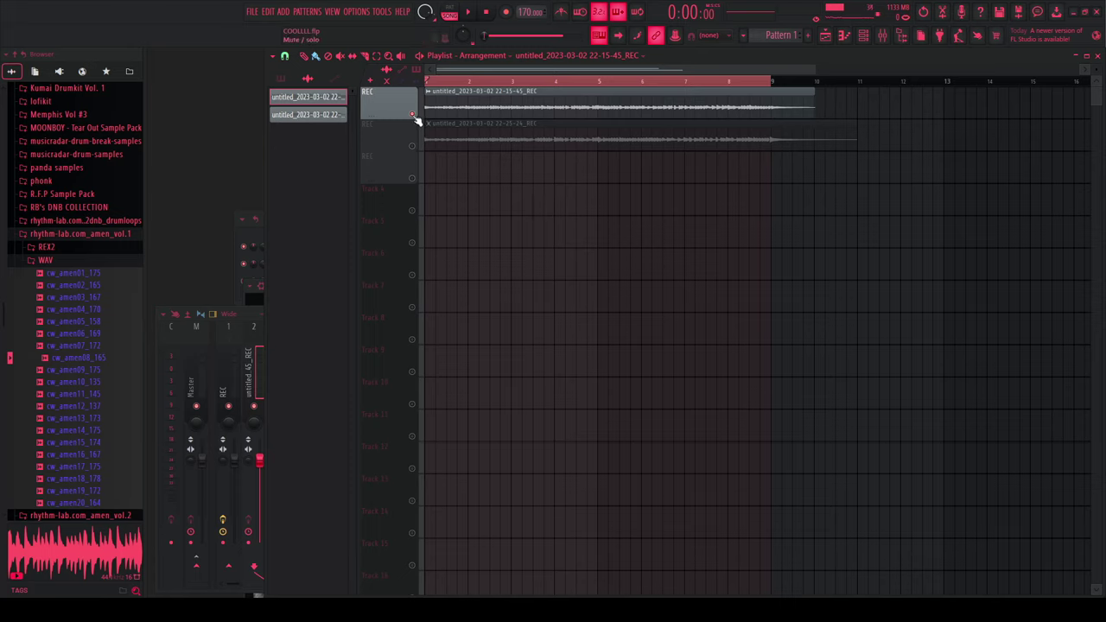
- Play the first recorded guitar take alone and both takes together in the COOLLLL.flp playlist
key("space")
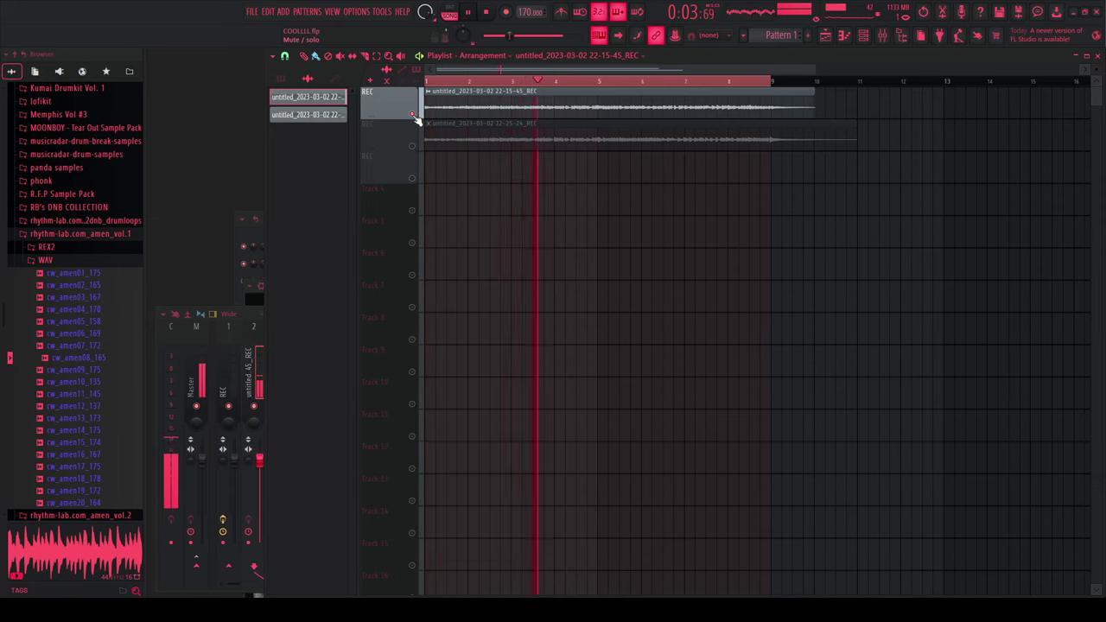
key("space")
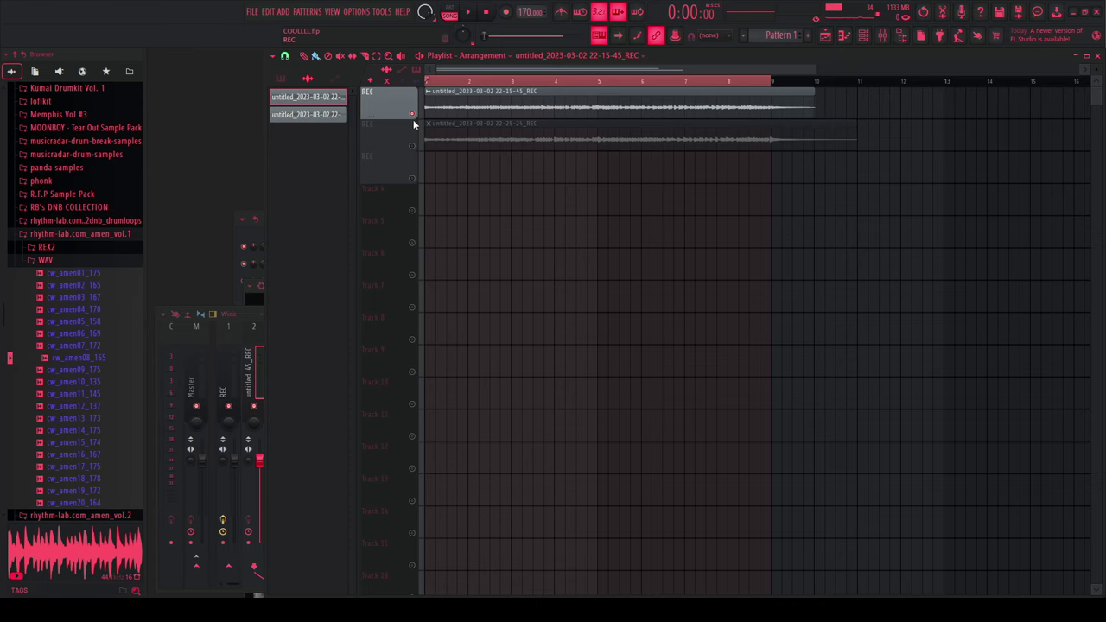
key("space")
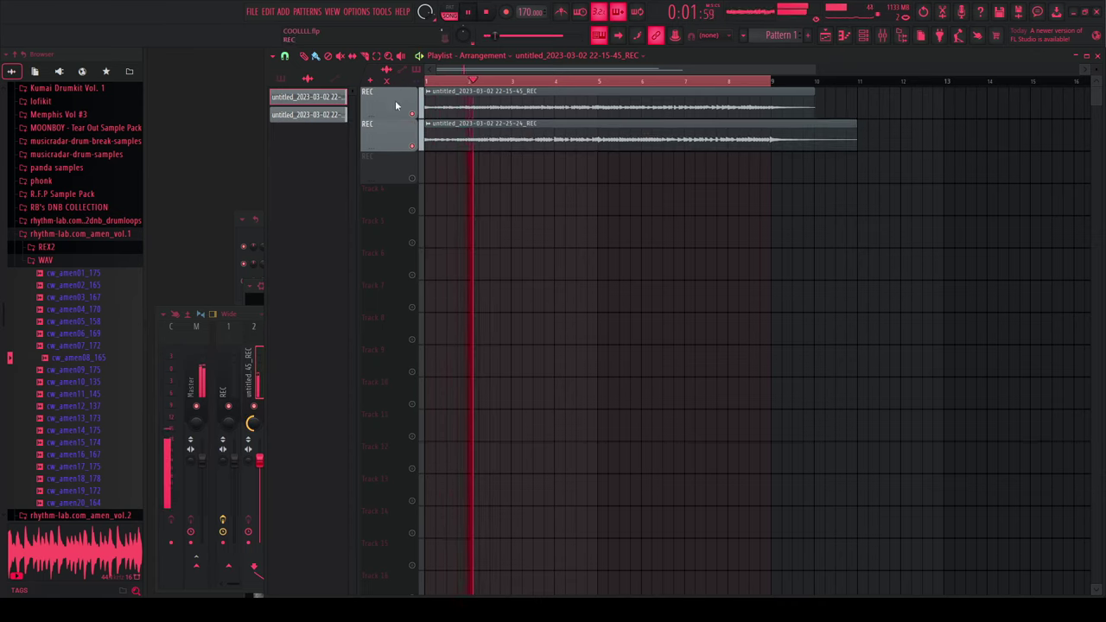
- Solo the first take's mixer track and compare its panning centred and turned to the left
right_click(272, 404)
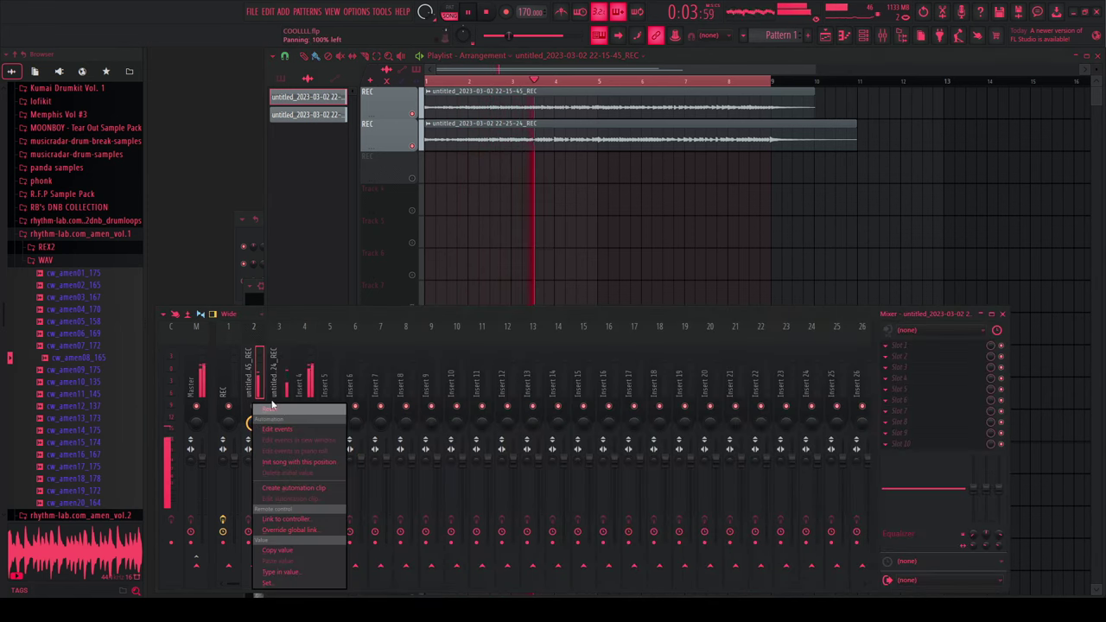
left_click(270, 410)
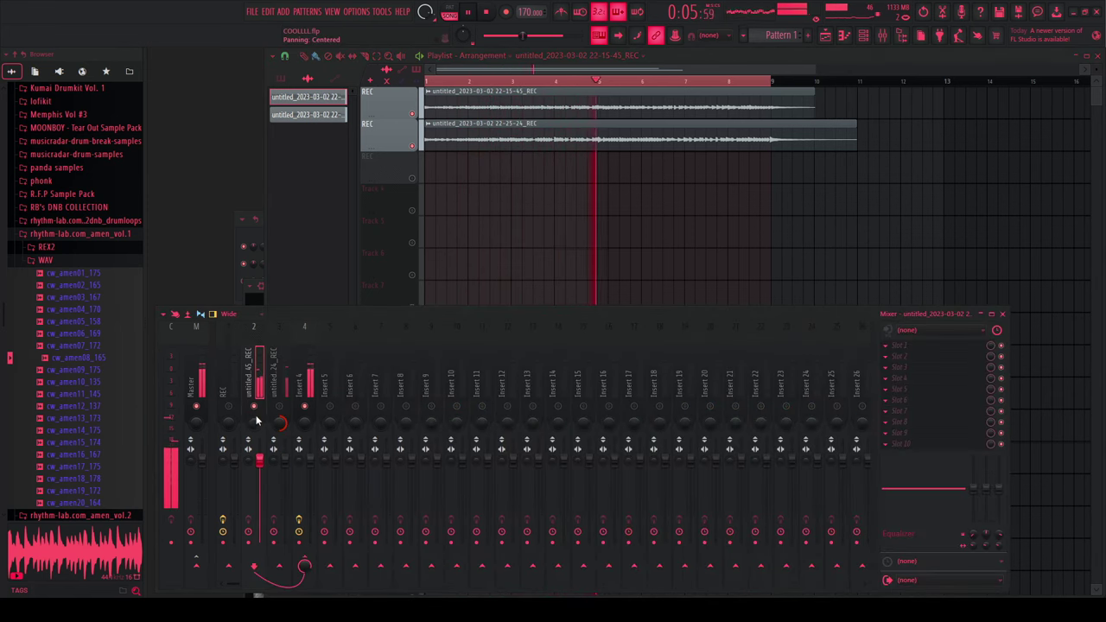
left_click_drag(257, 422, 256, 484)
right_click(256, 405)
right_click(257, 406)
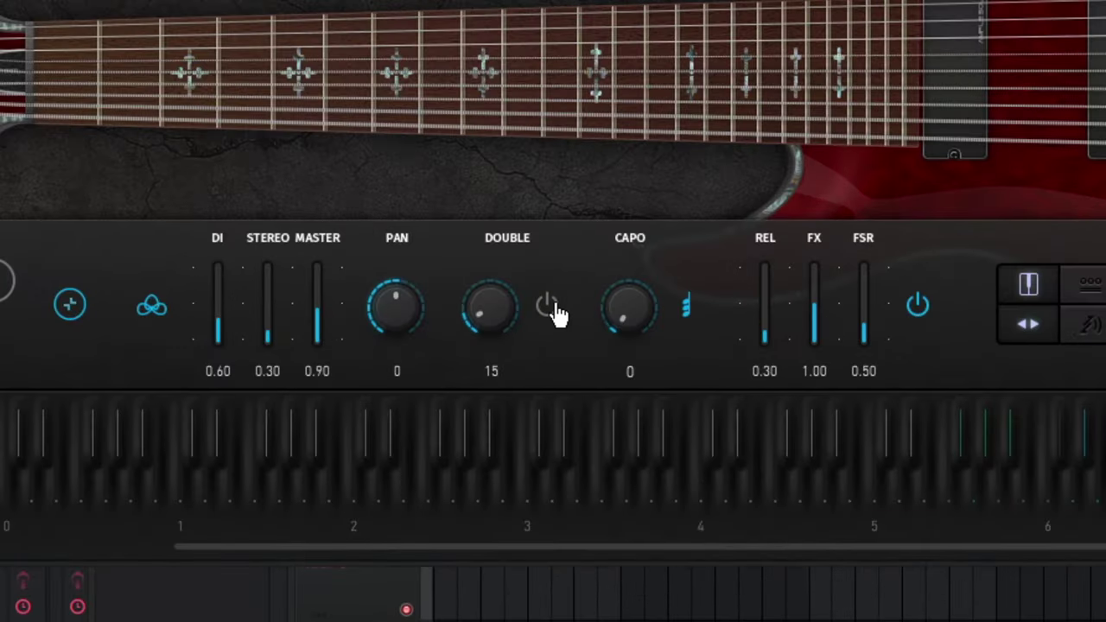
- Turn on the doubling of the Hellrazer guitar, comparing notes with and without it
left_click(553, 309)
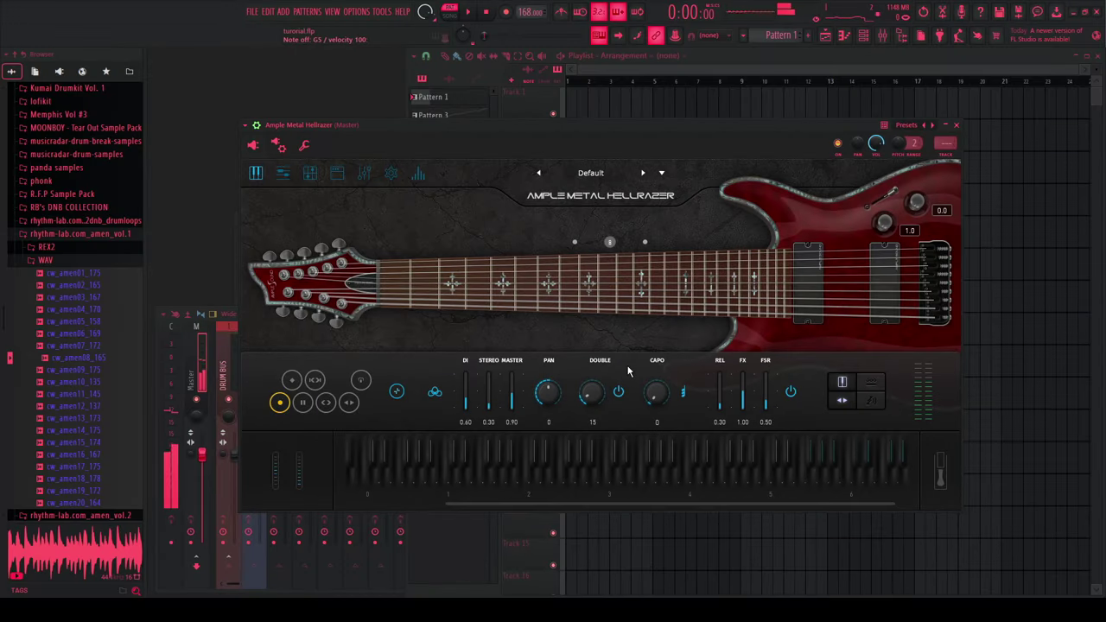
left_click(619, 393)
key("b")
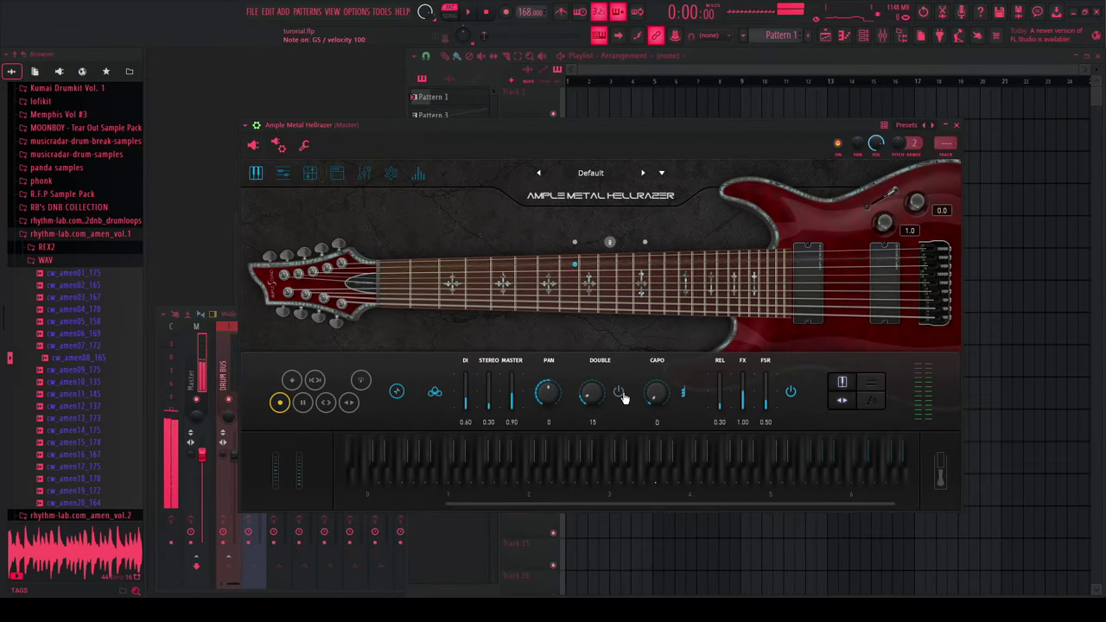
left_click(620, 393)
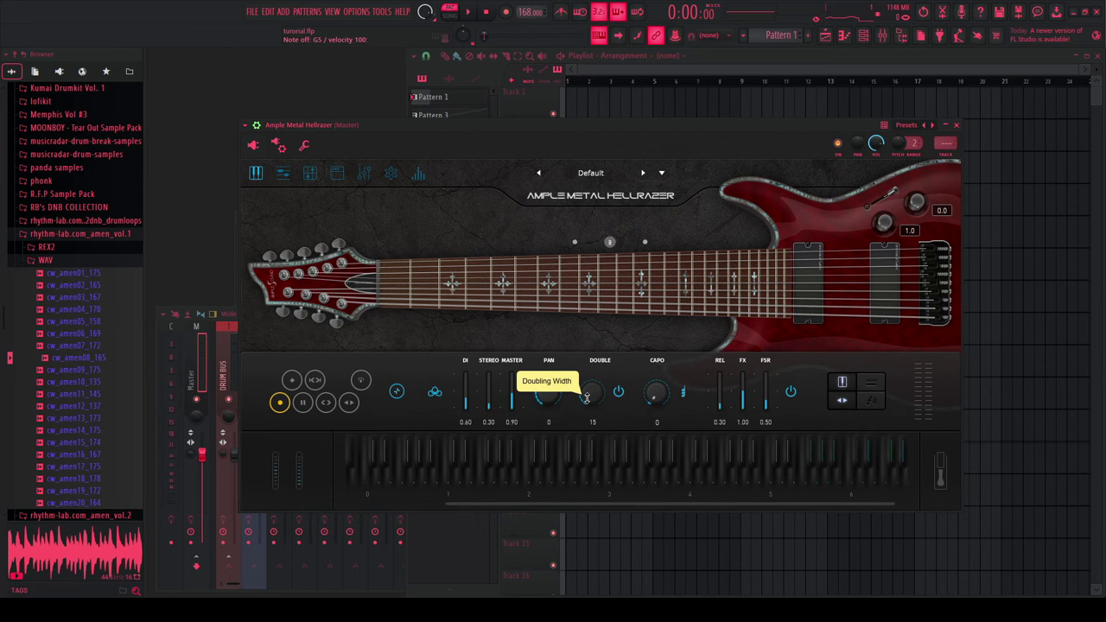
- Audition the guitar with the doubling width at 50, and bring the width down to 21
left_click_drag(587, 398, 570, 251)
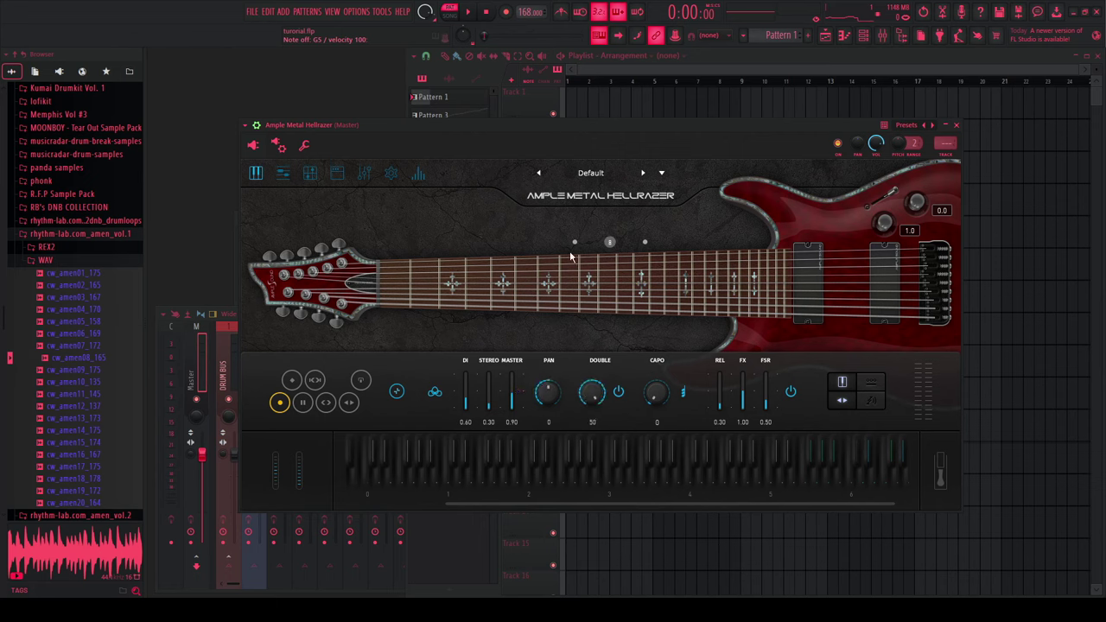
key("z")
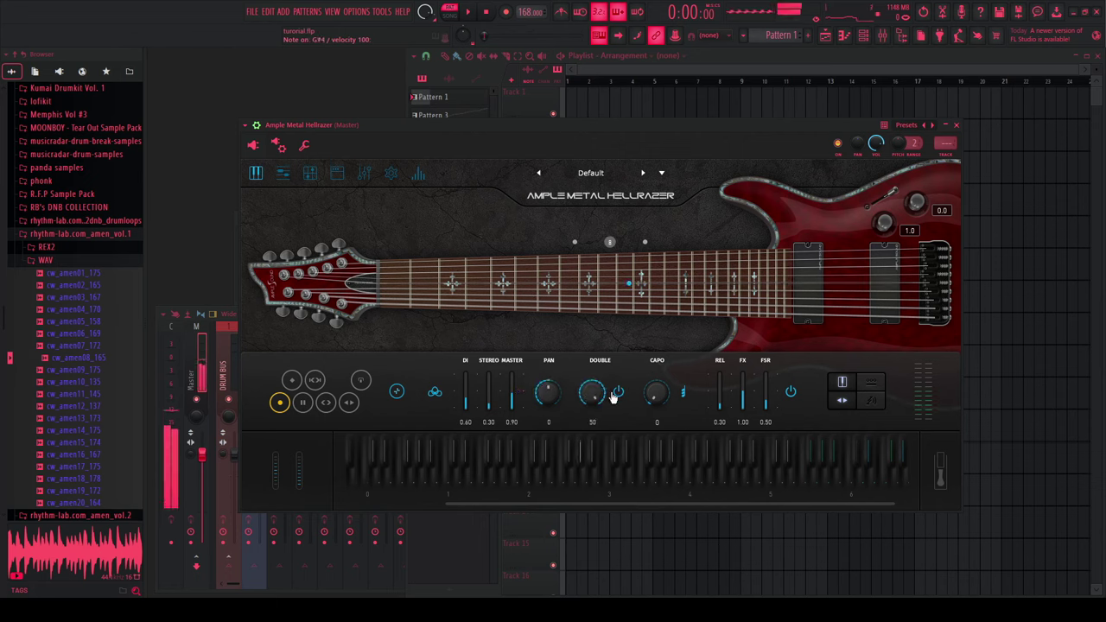
key("h")
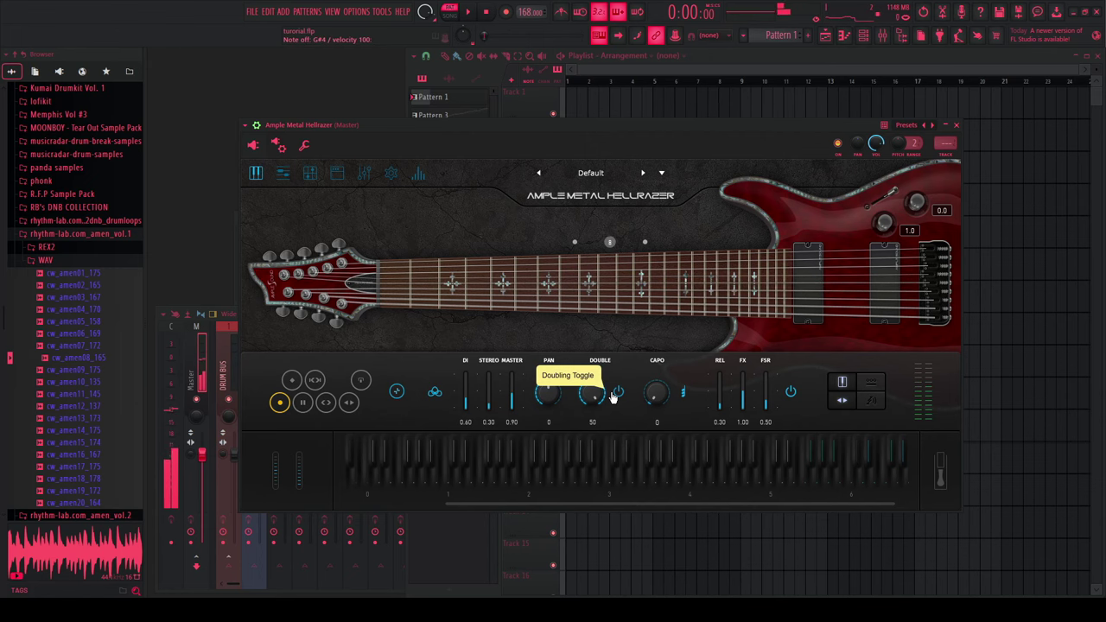
left_click_drag(599, 396, 620, 421)
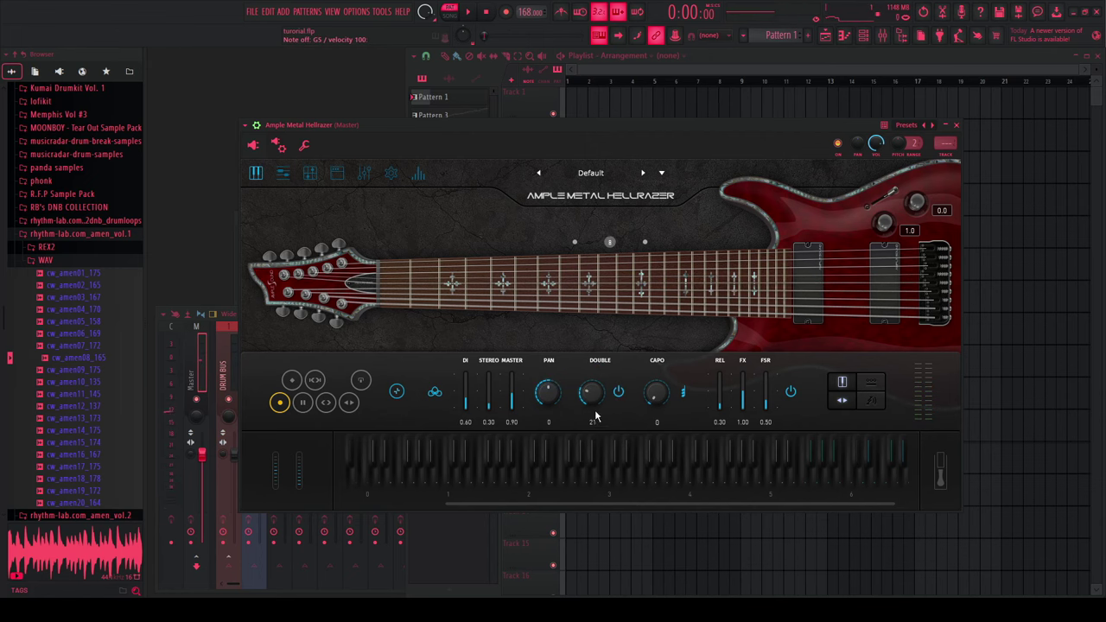
- Open the guitar's piano roll and lower its REL and FSR noise levels to 0.00, auditioning notes in between
key("F7")
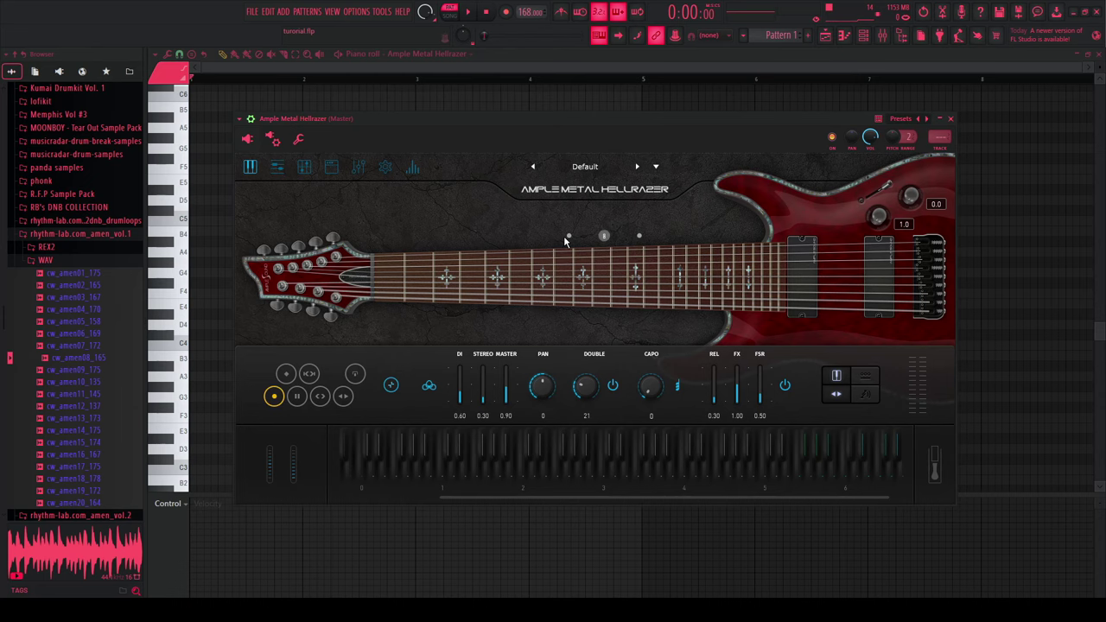
key("q")
left_click_drag(716, 385, 715, 439)
key("q")
key("q")
left_click_drag(760, 370, 753, 476)
key("t")
- Audition the guitar's notes between about E5 and A5 on the piano roll keyboard
scroll(183, 145, "up", 5)
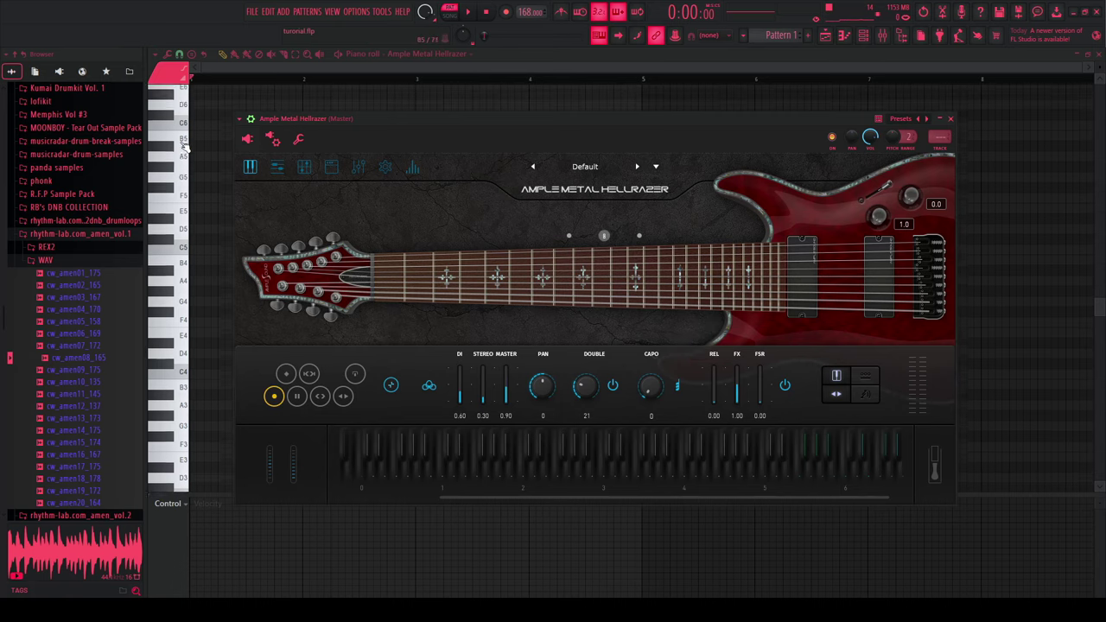
left_click(186, 190)
left_click(184, 210)
left_click_drag(186, 213, 187, 159)
left_click(185, 159)
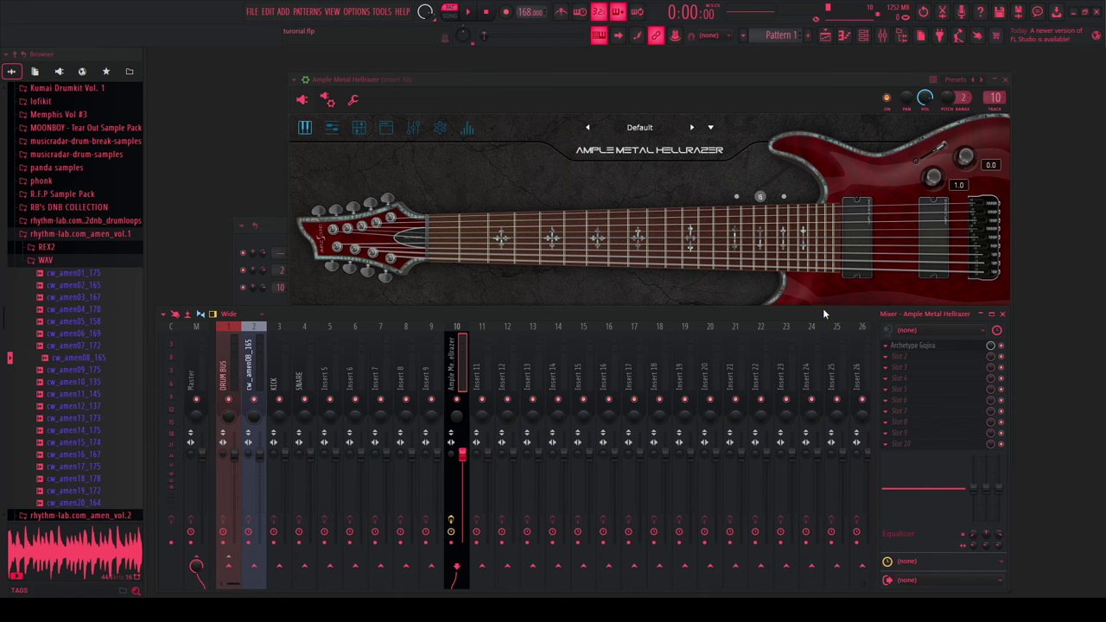
- Open the Archetype Gojira effect on the guitar's mixer track and show its WOW and OCT pedals
left_click(929, 346)
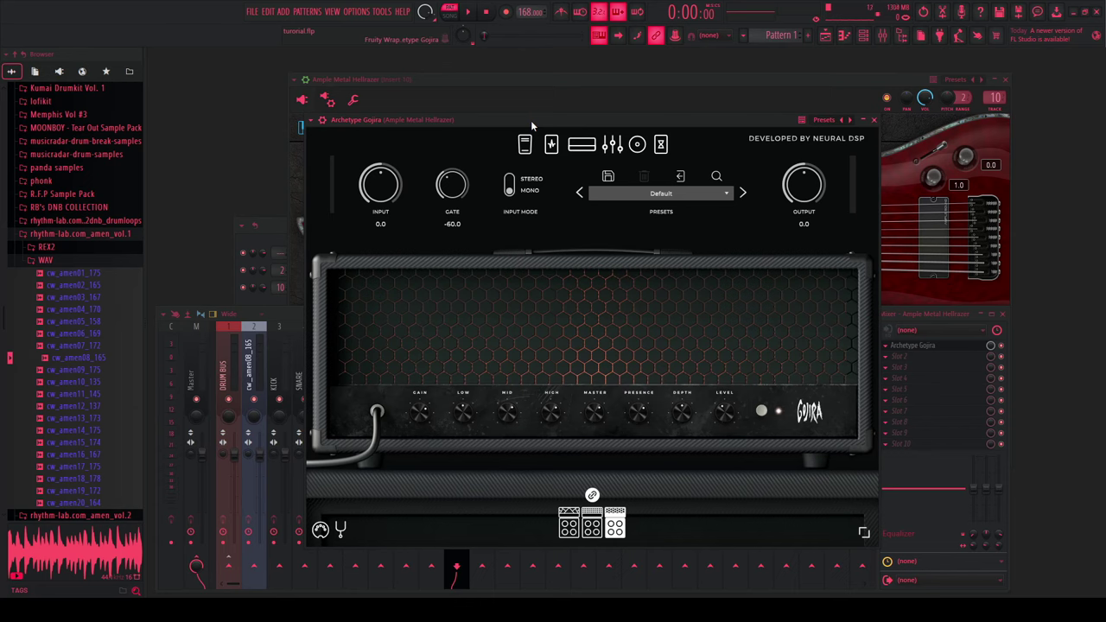
left_click_drag(530, 120, 543, 130)
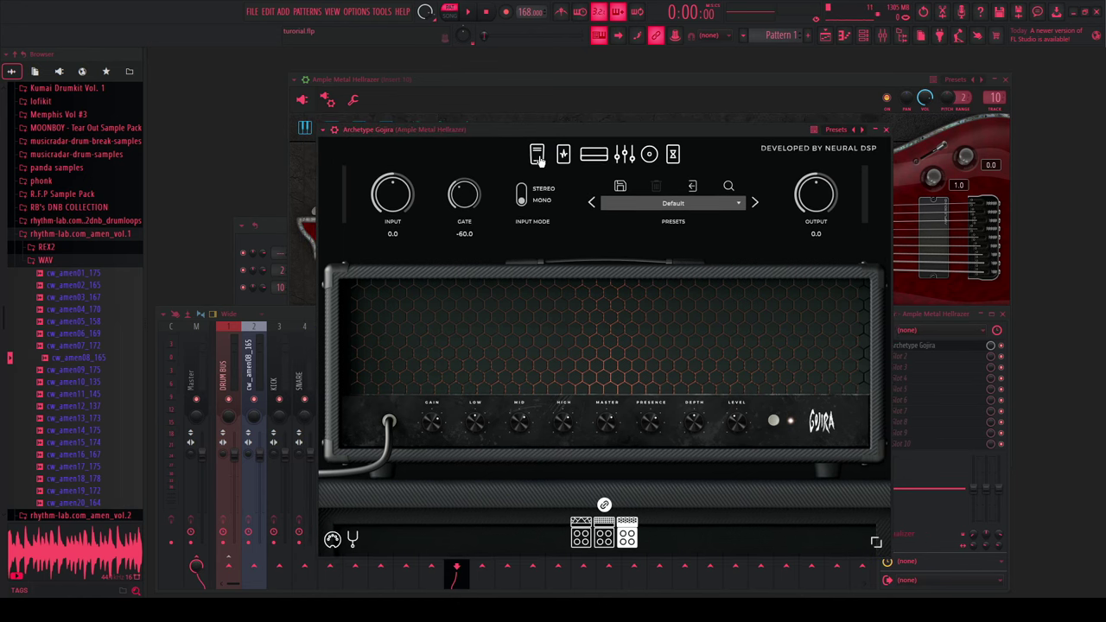
left_click(537, 156)
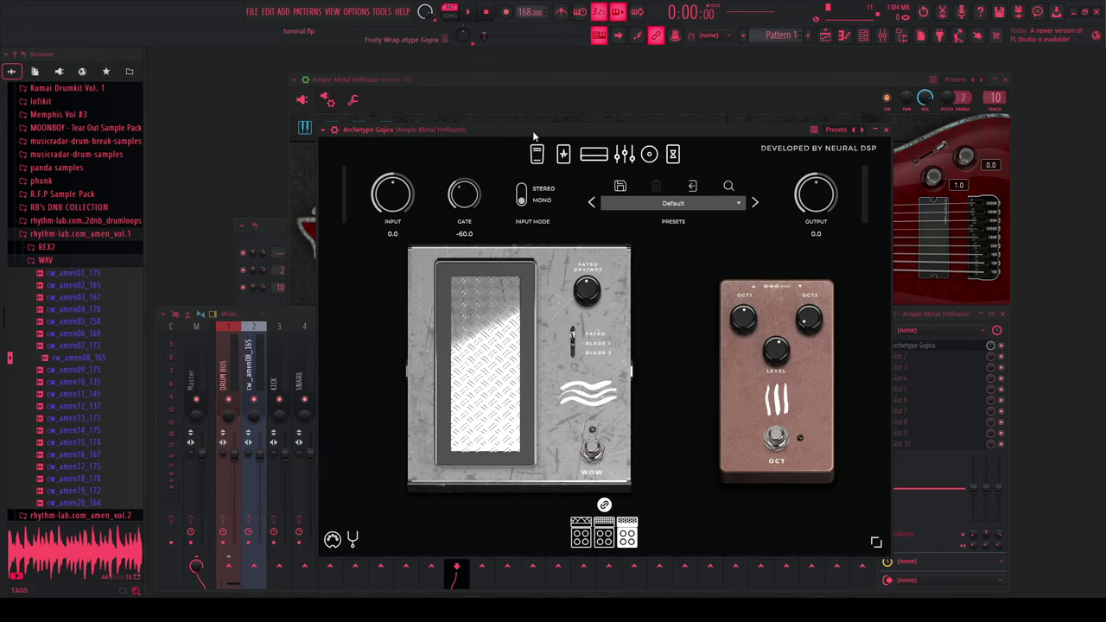
- Look through the Archetype Gojira's octave pedal, graphic EQ and cabinet sections
left_click_drag(532, 130, 513, 106)
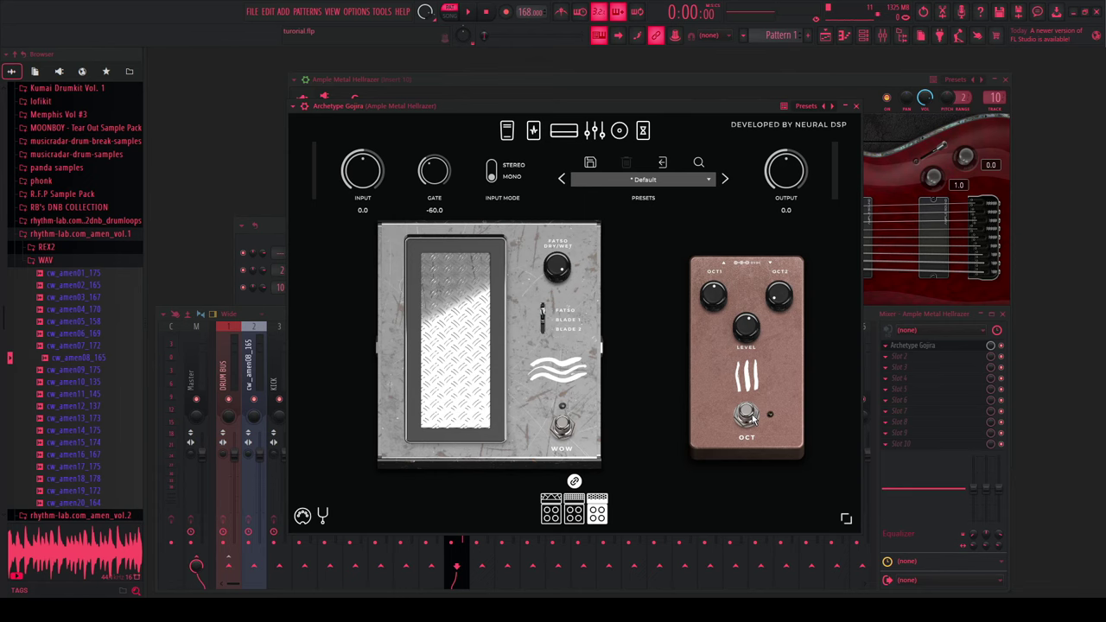
left_click(752, 414)
left_click_drag(552, 105, 544, 105)
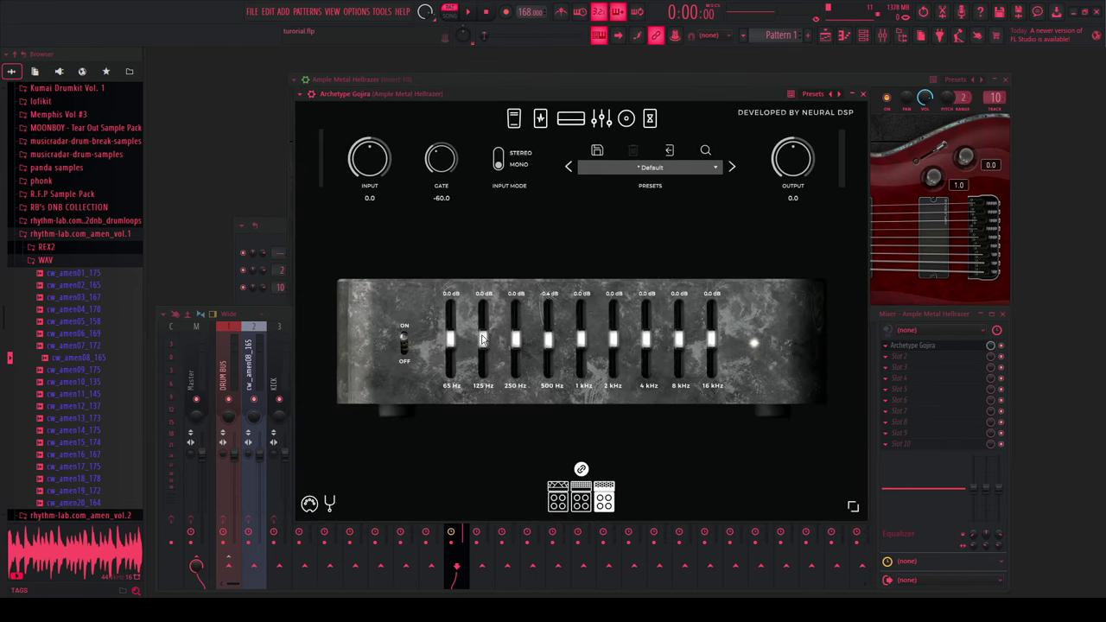
left_click(626, 118)
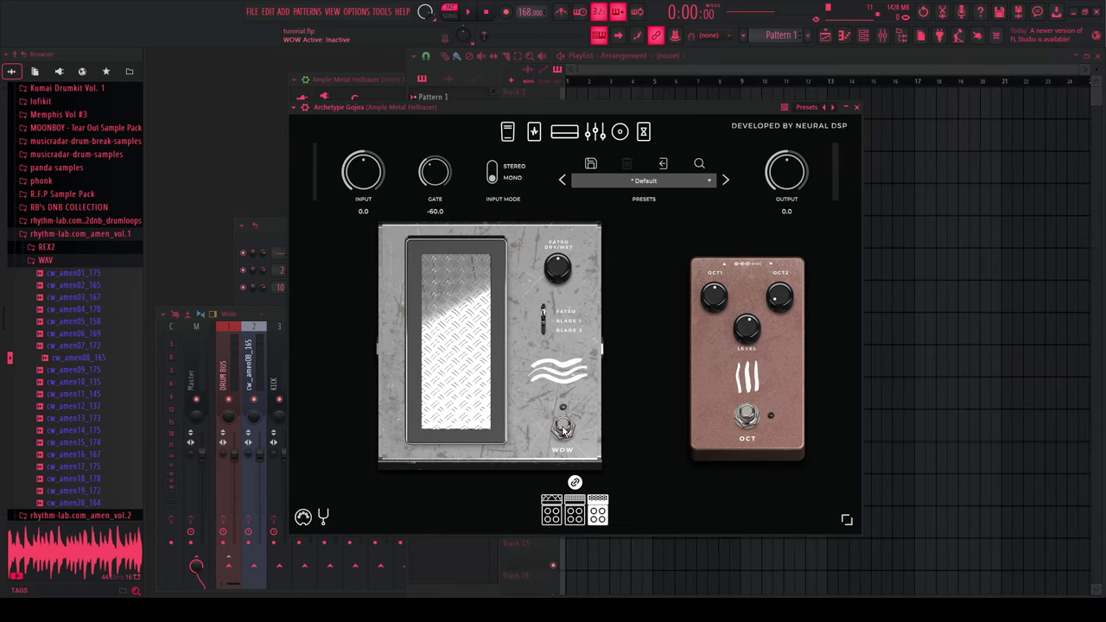
- Turn on the WOW pedal and create an automation clip for its WOW Position parameter
left_click(563, 429)
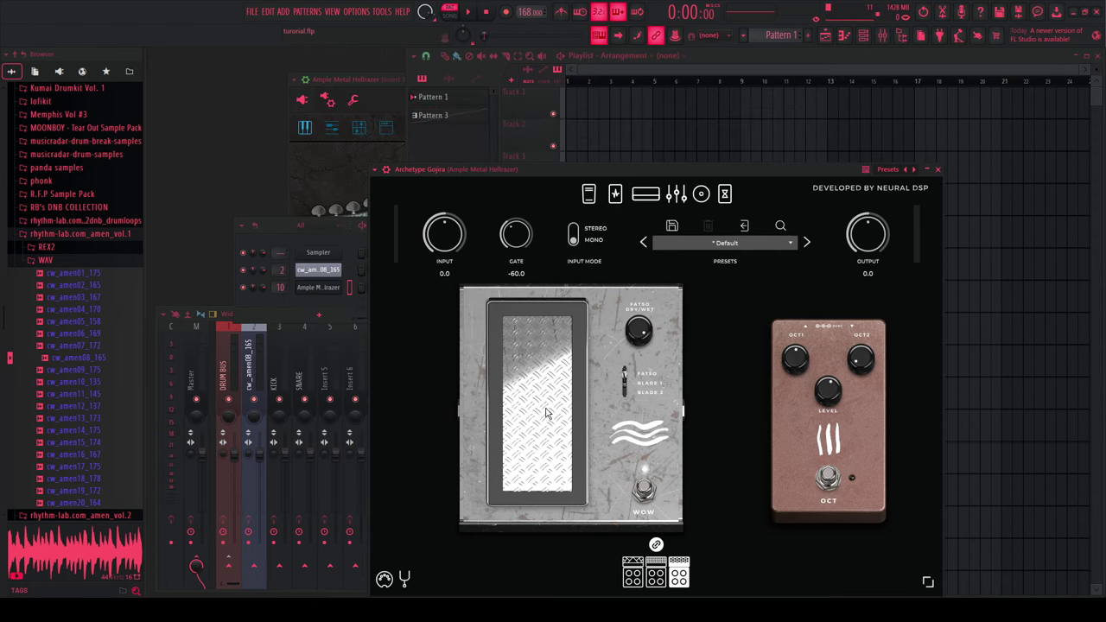
left_click(381, 11)
mouse_move(449, 153)
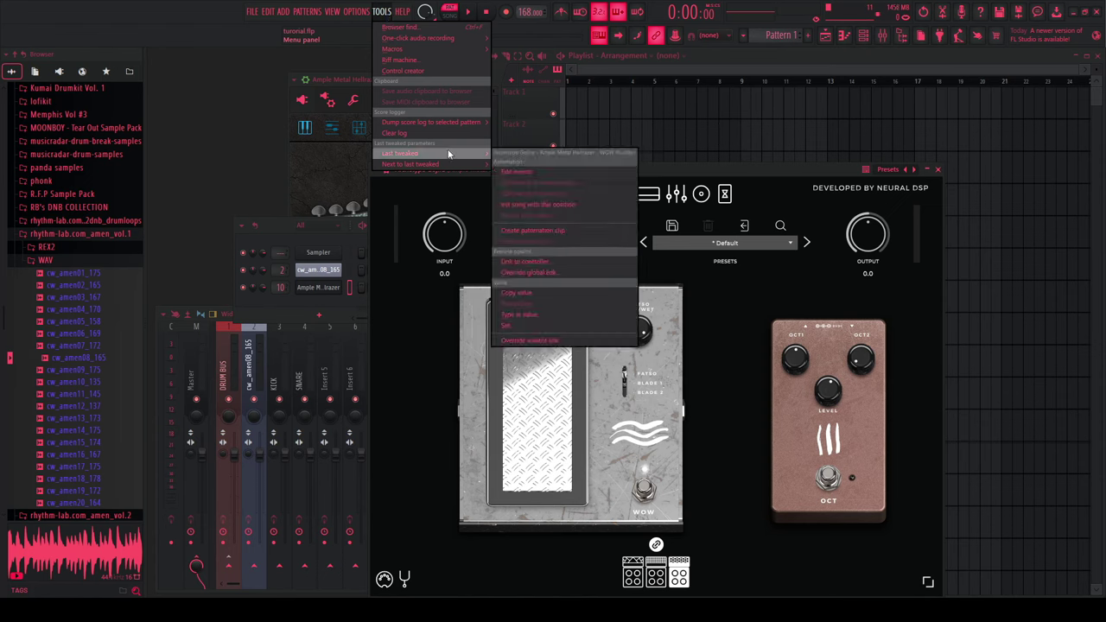
left_click(570, 228)
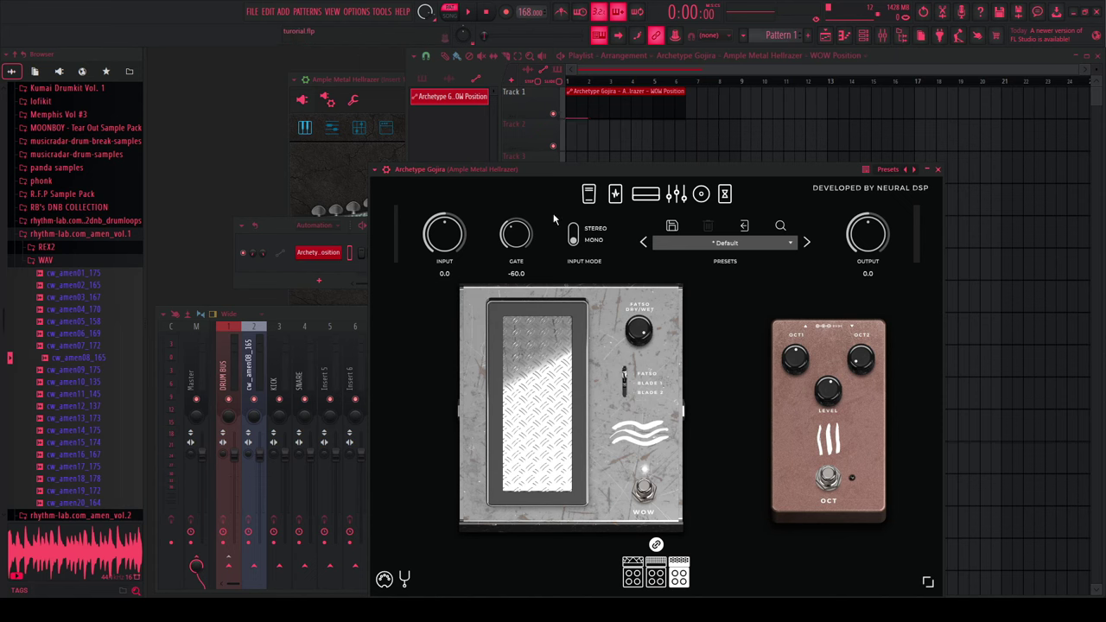
left_click_drag(531, 361, 510, 395)
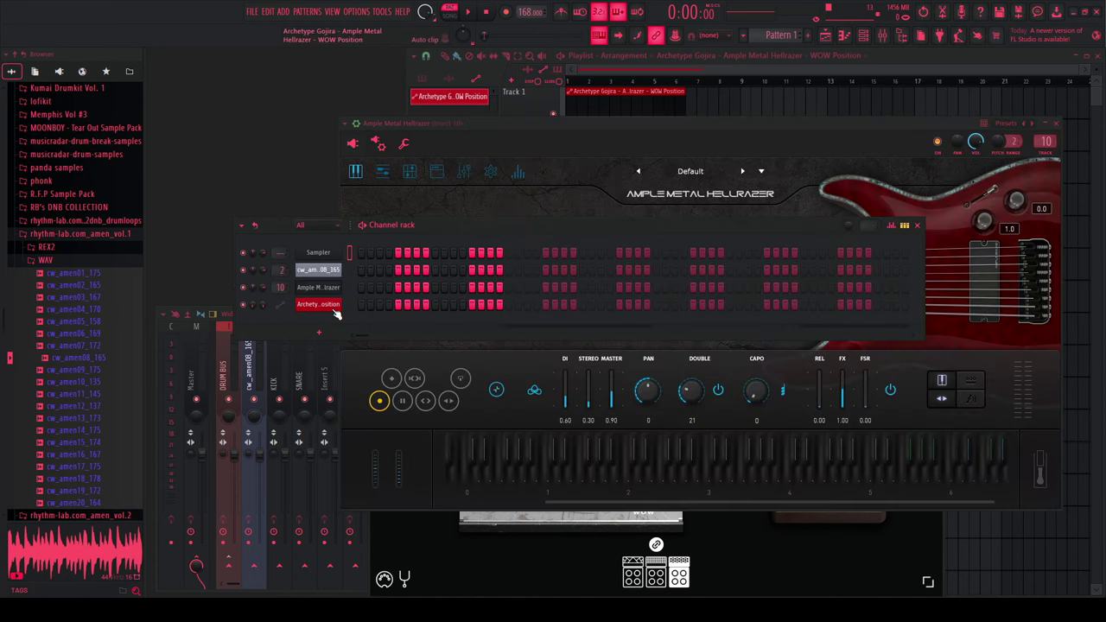
- Reopen the Archetype Gojira effect from the guitar's mixer track and return to the WOW Position clip in the playlist
right_click(332, 286)
left_click(354, 290)
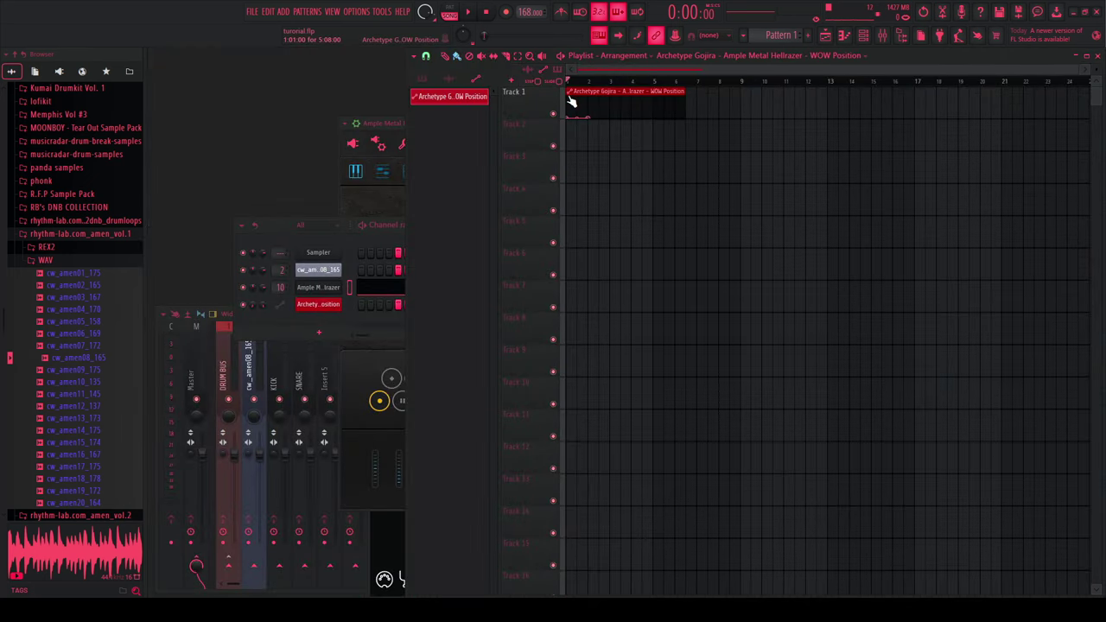
scroll(567, 93, "up", 4)
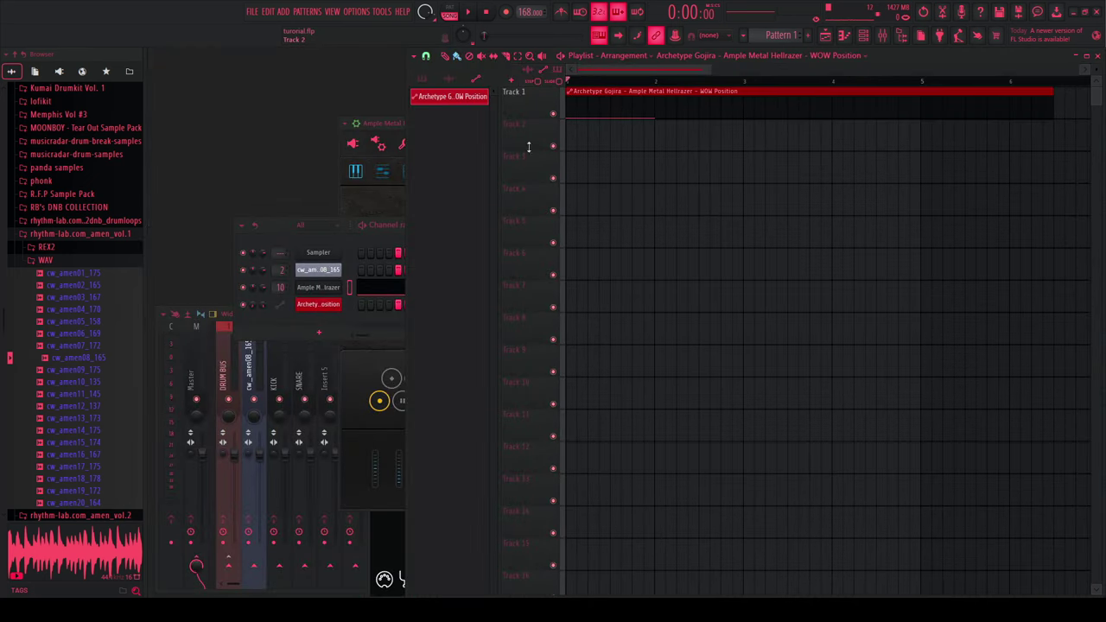
left_click(259, 362)
left_click(456, 369)
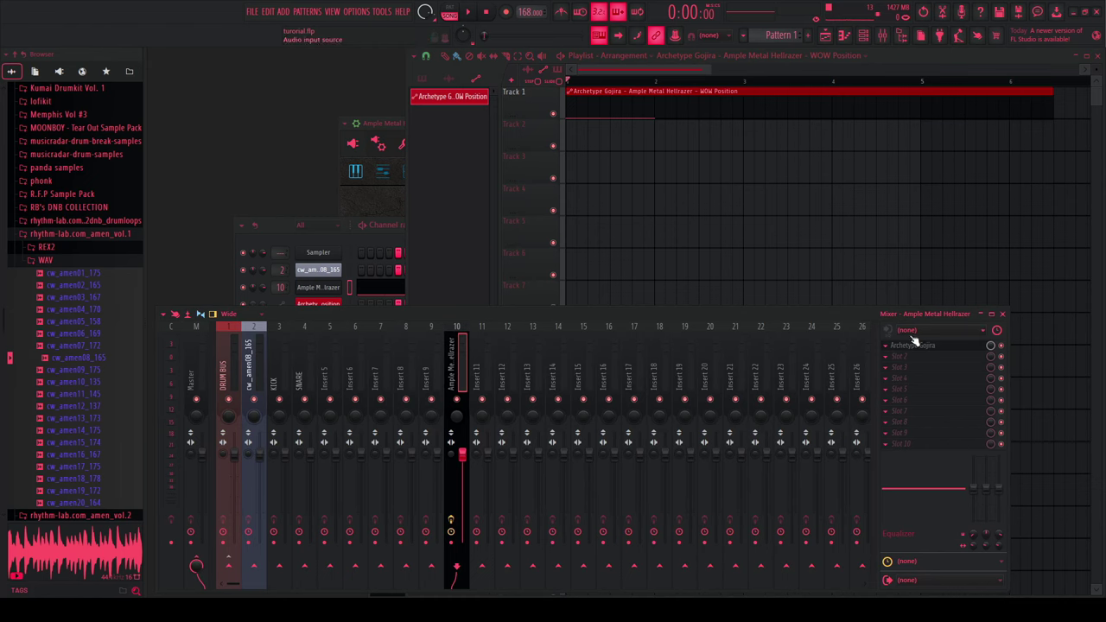
left_click(918, 346)
left_click(543, 105)
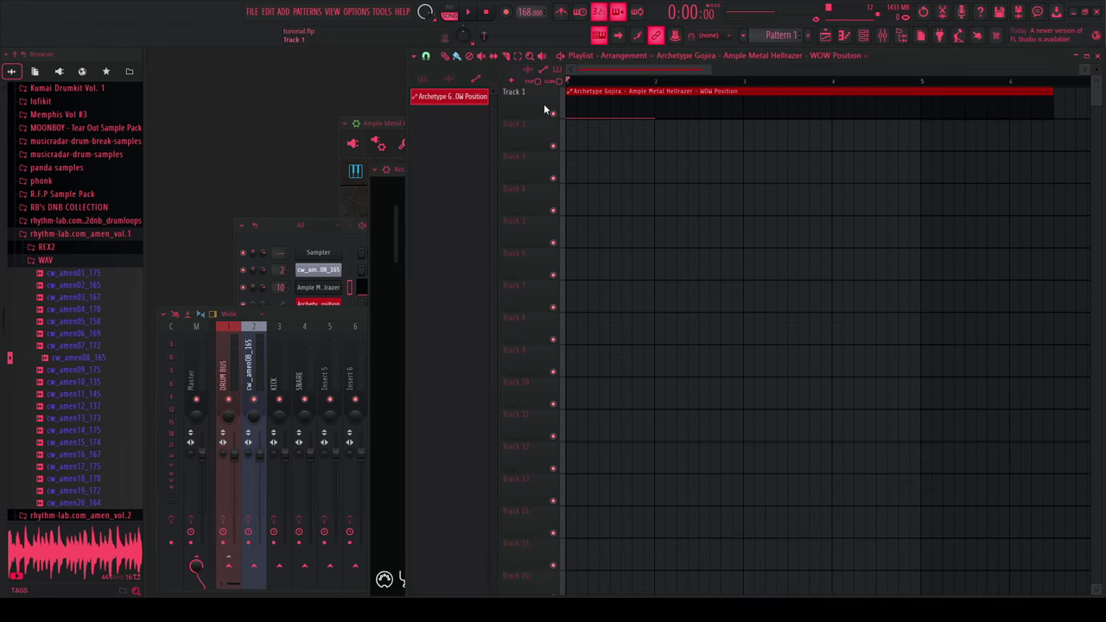
- Set the first point of the WOW Position automation clip to 0.5 and copy that value to the second point
right_click(569, 117)
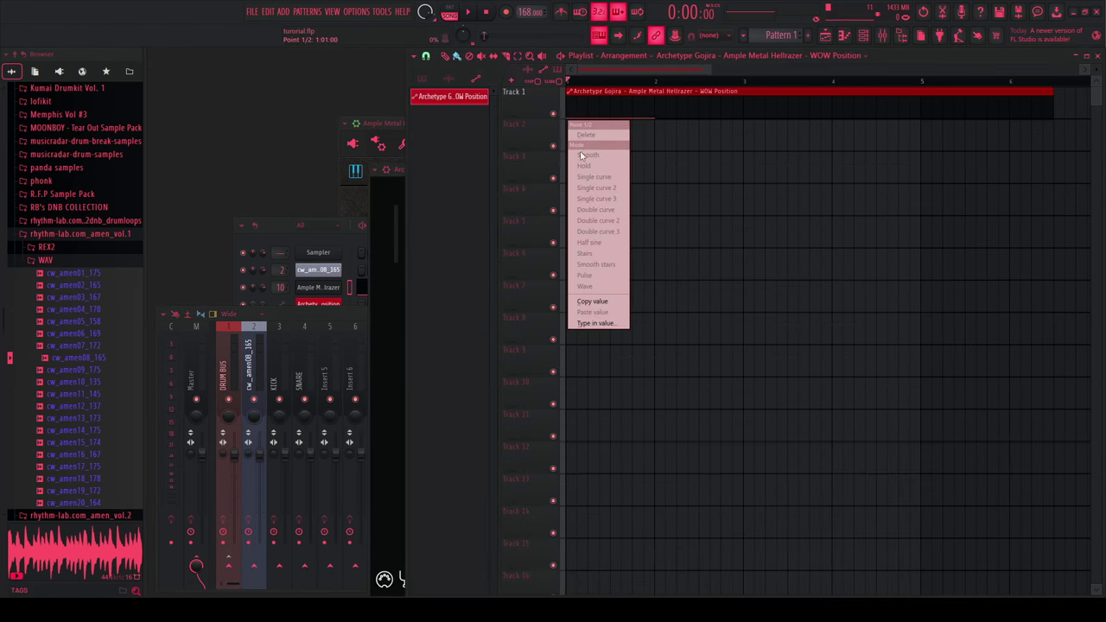
left_click(596, 319)
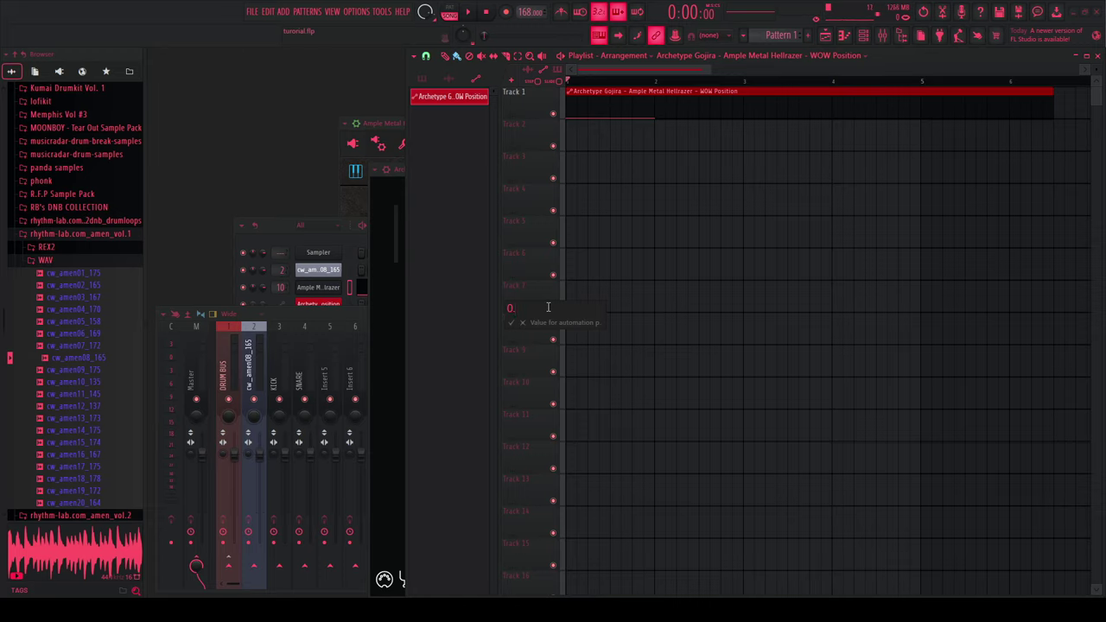
type("0.5")
key("Return")
right_click(568, 107)
left_click(567, 109)
right_click(656, 117)
key("p")
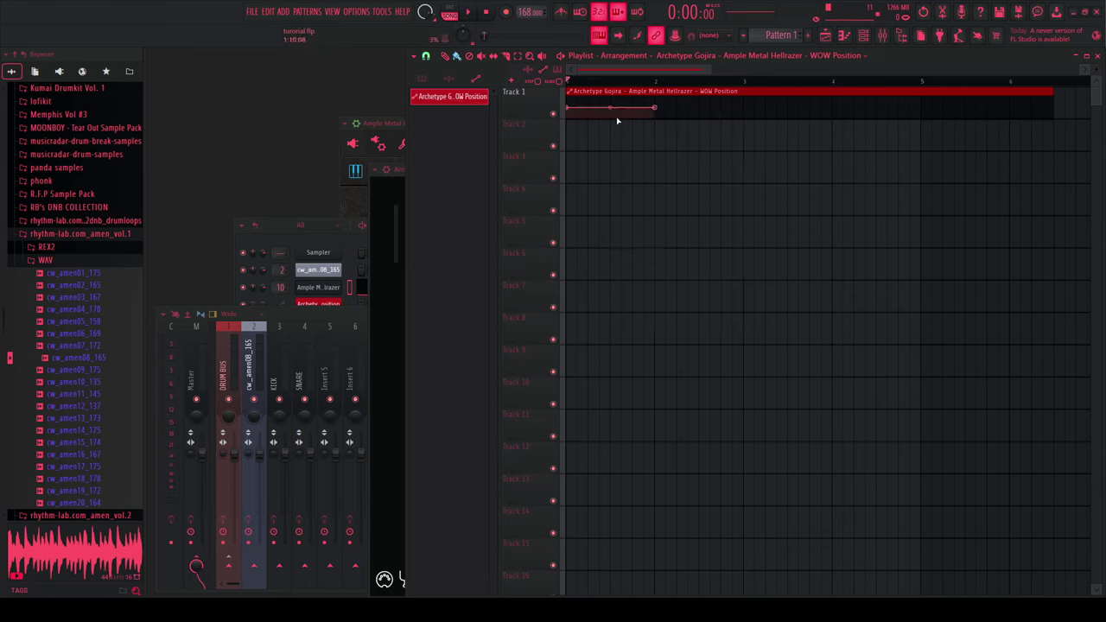
- Place Pattern 1 on Track 2 of the playlist, starting at bar 1 beneath the automation clip
left_click(279, 226)
left_click(422, 79)
left_click_drag(442, 98, 570, 140)
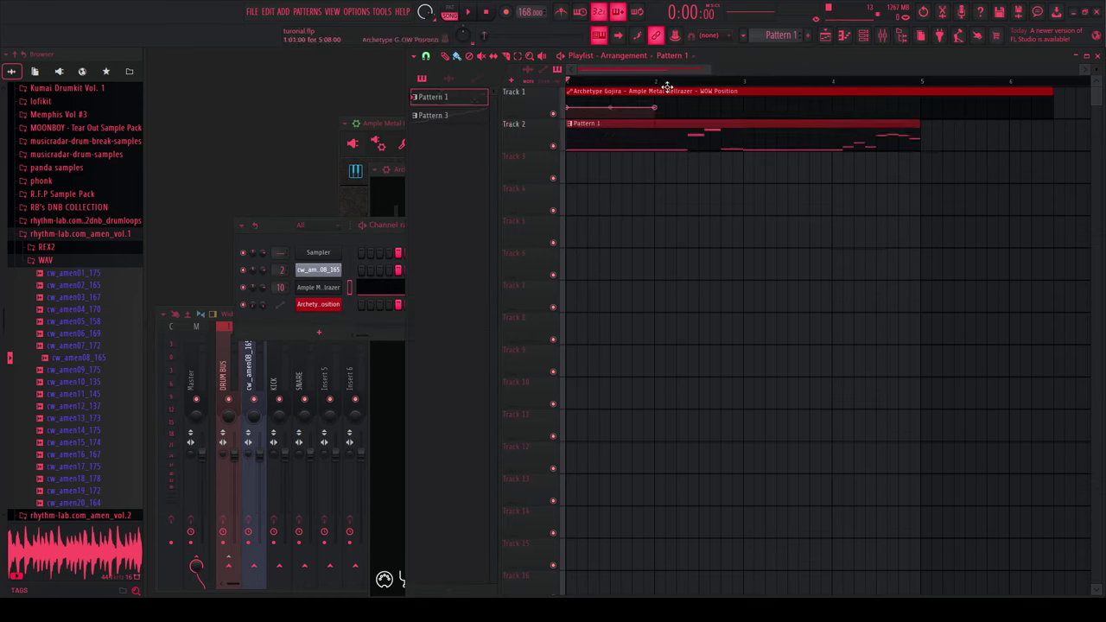